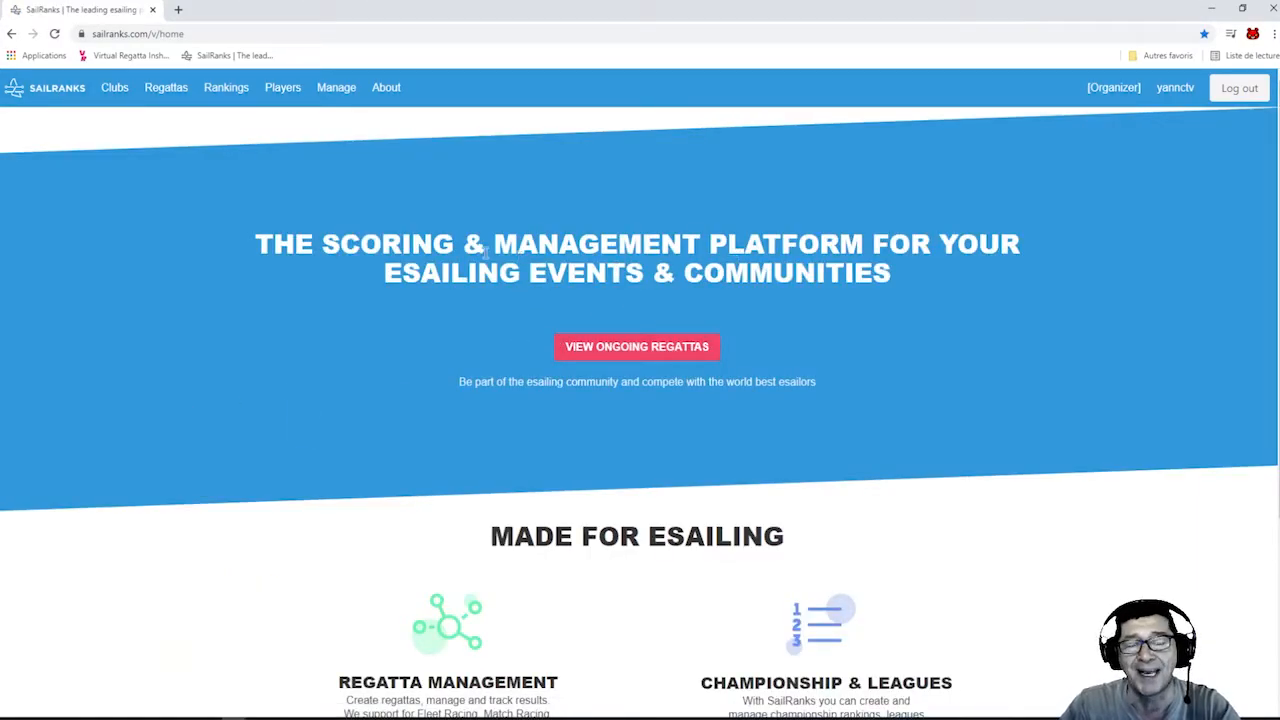
Start a new regatta and name it "Test FFVoile".
click(336, 88)
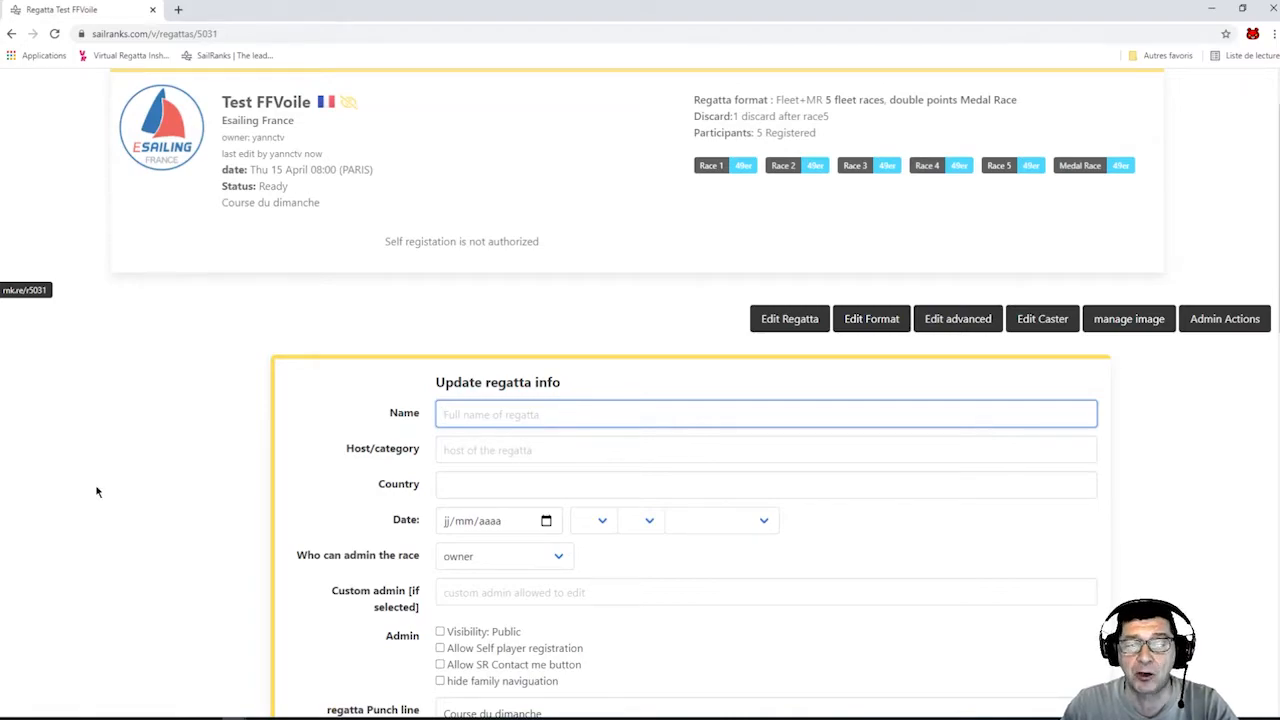
scroll(96, 491, down, 2)
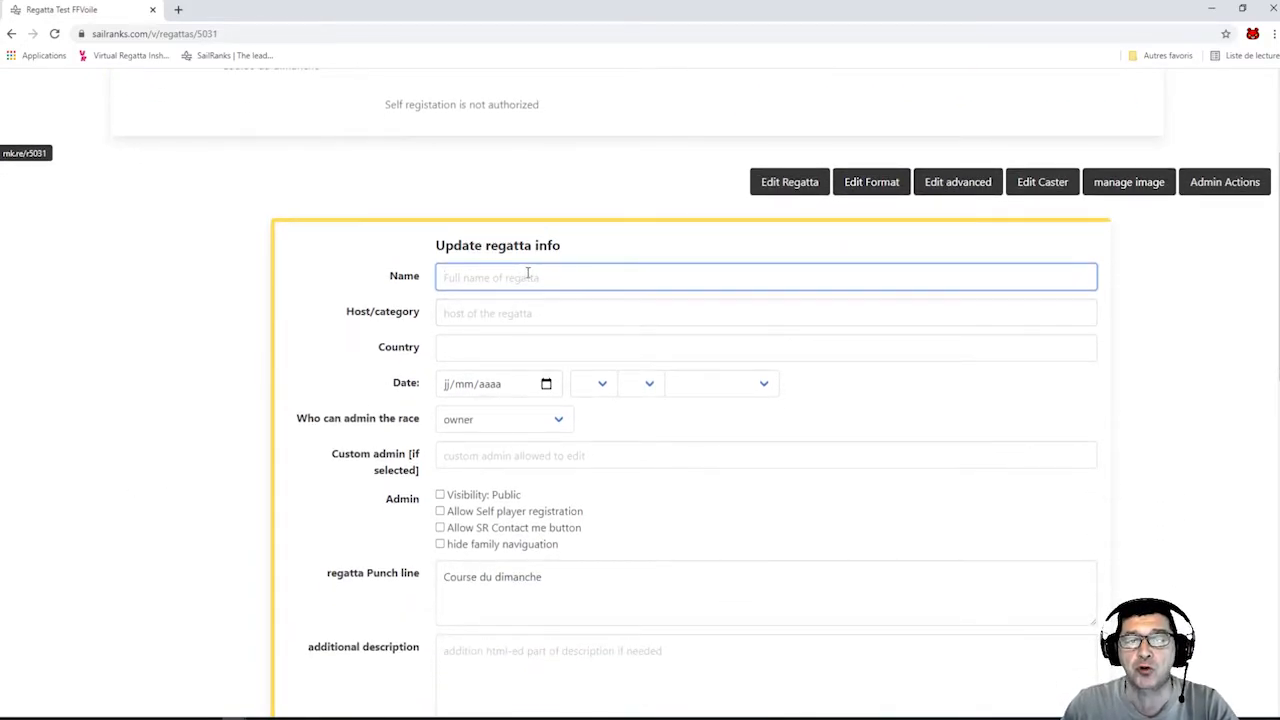
click(527, 276)
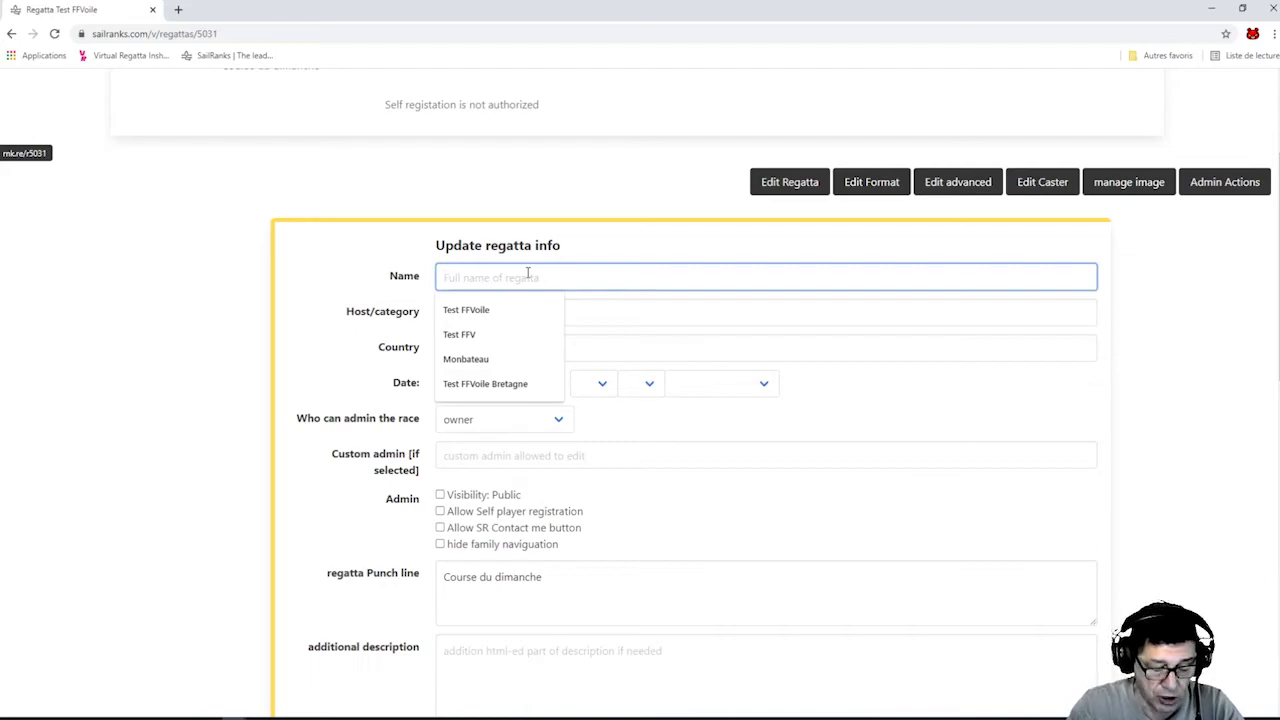
click(486, 309)
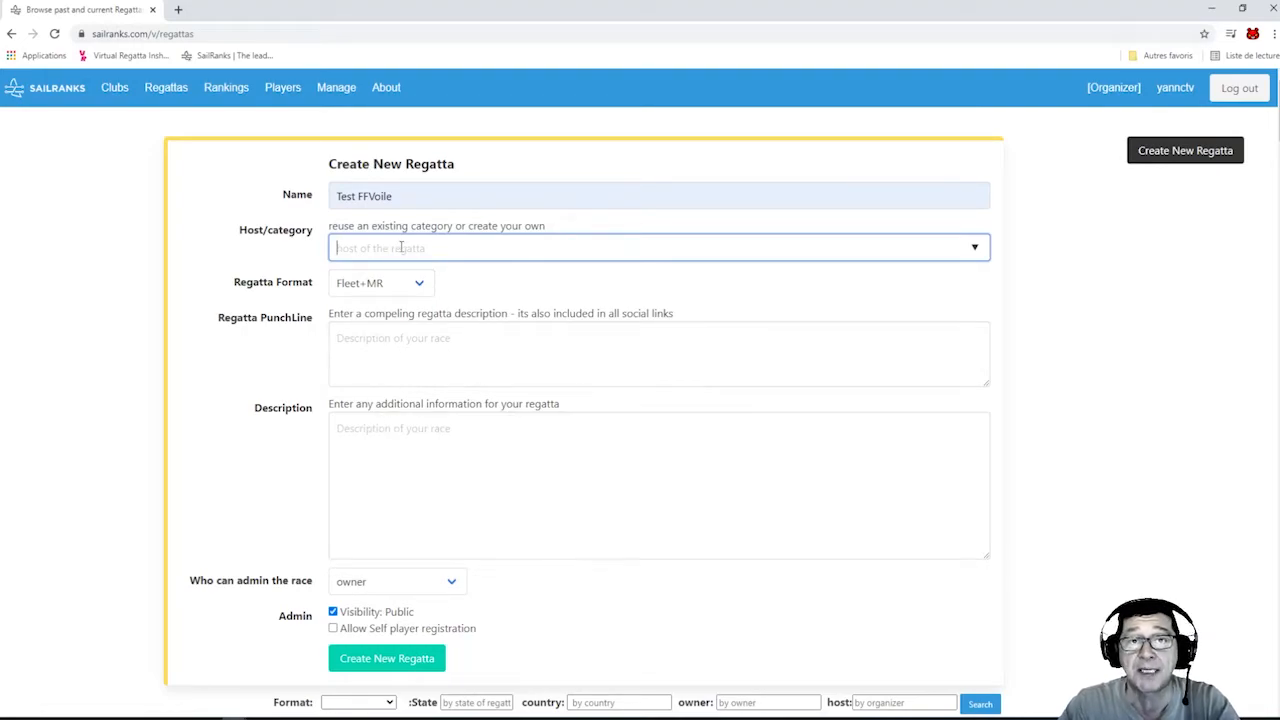
Set the new regatta's host/category to the existing "Esailing France" entry.
click(401, 247)
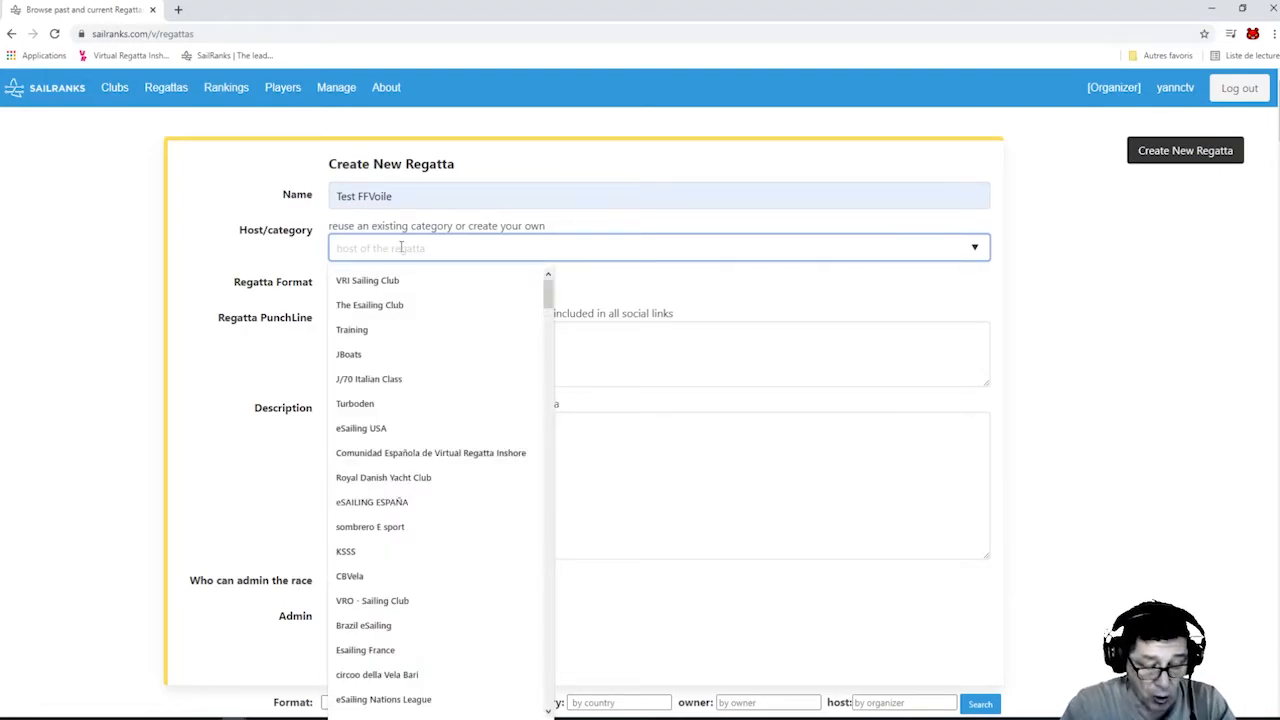
text(esailing)
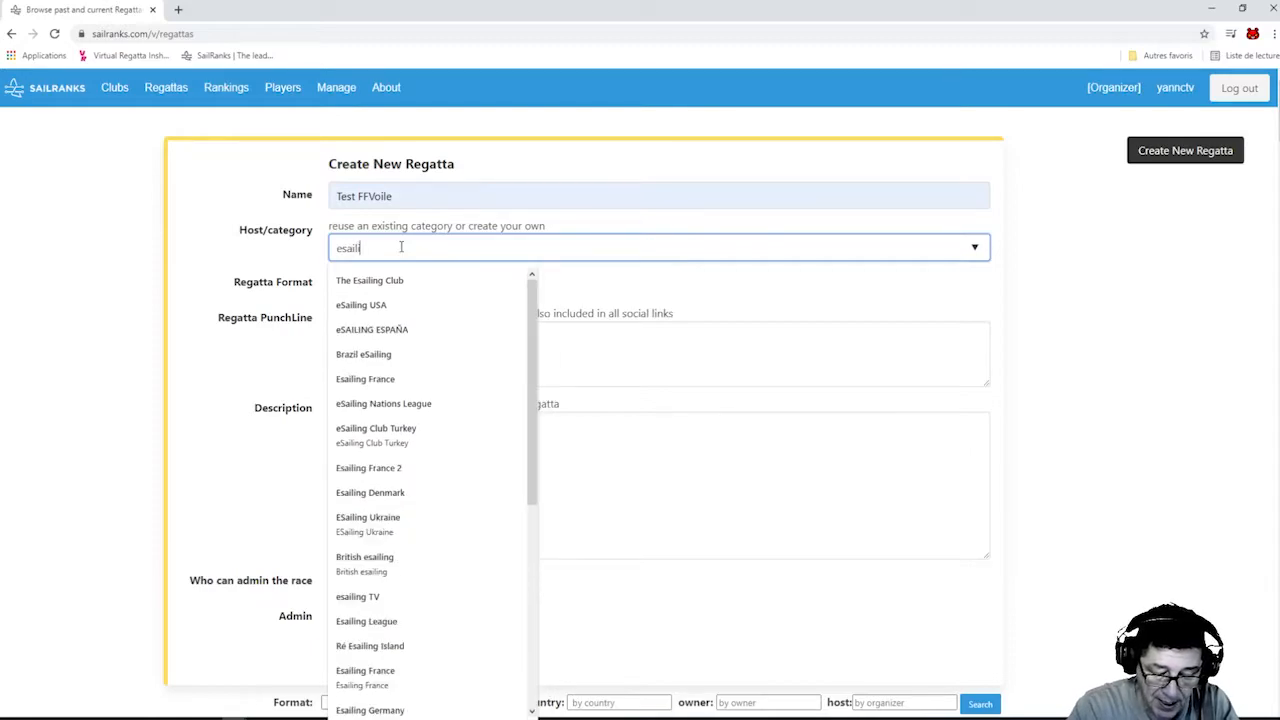
click(360, 377)
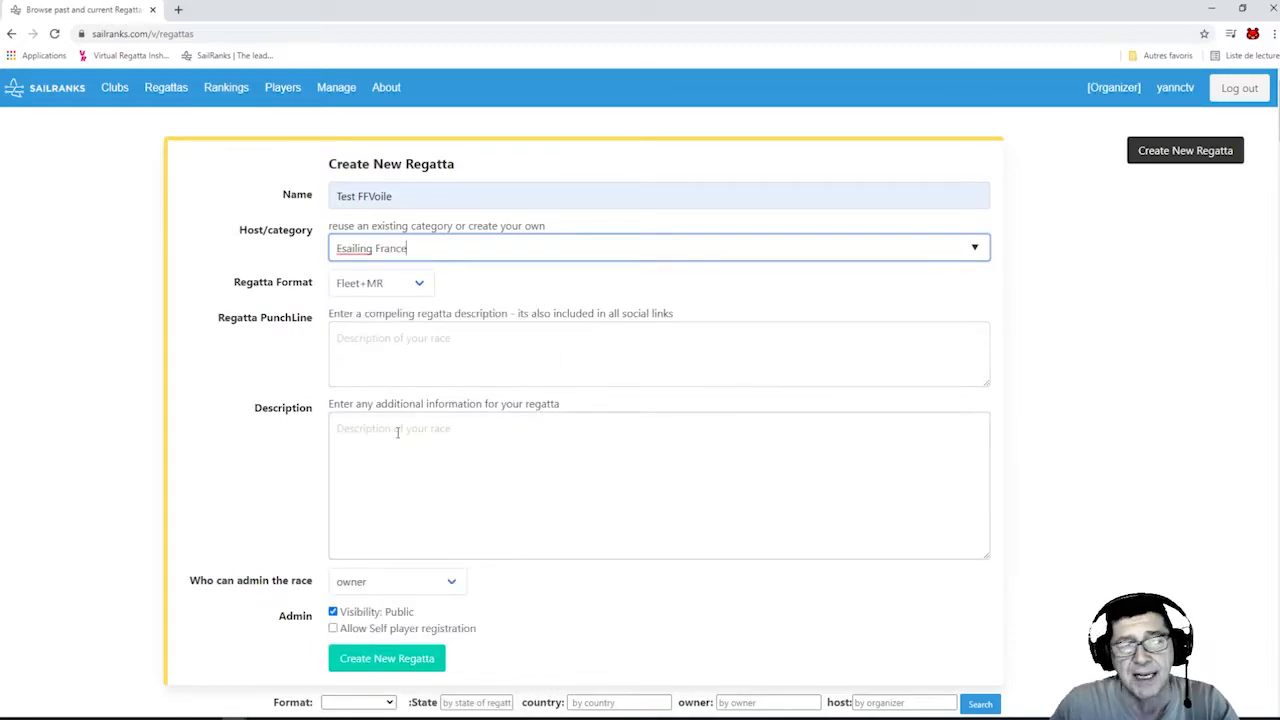
click(551, 292)
Choose Fleet+MR as the regatta format and enter "Course du dimanche" as the punchline.
scroll(520, 292, down, 1)
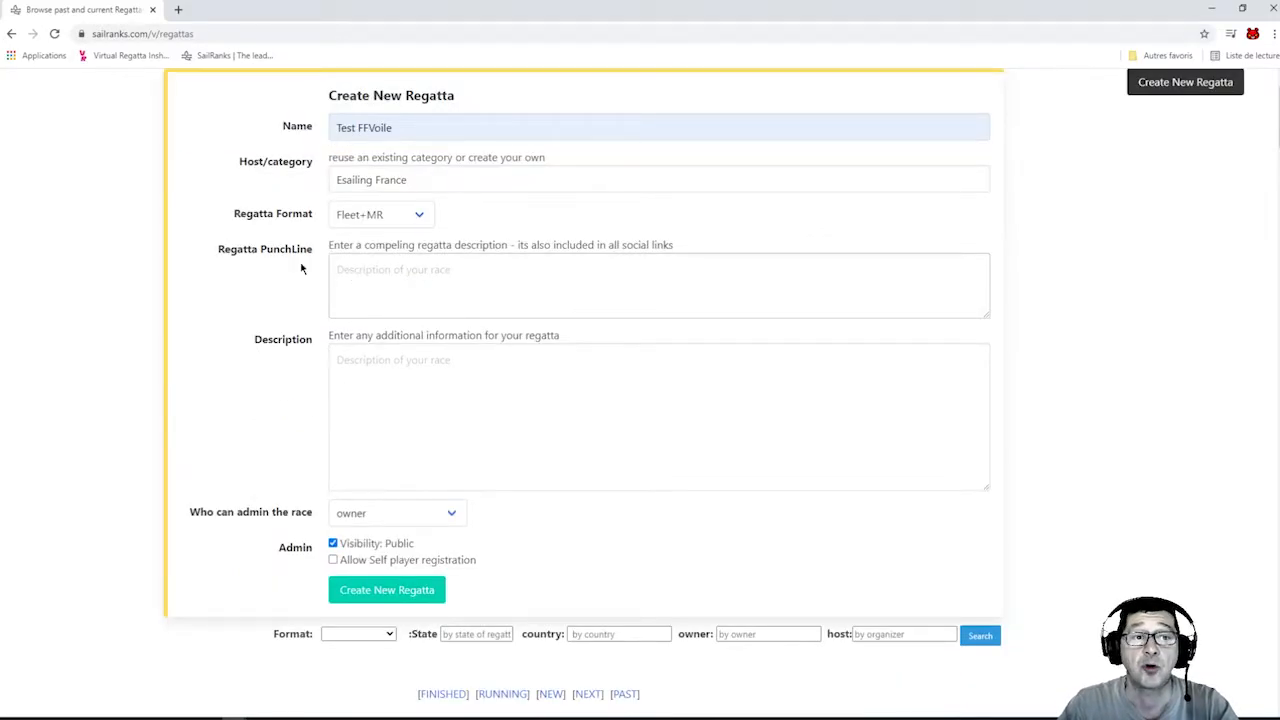
click(414, 224)
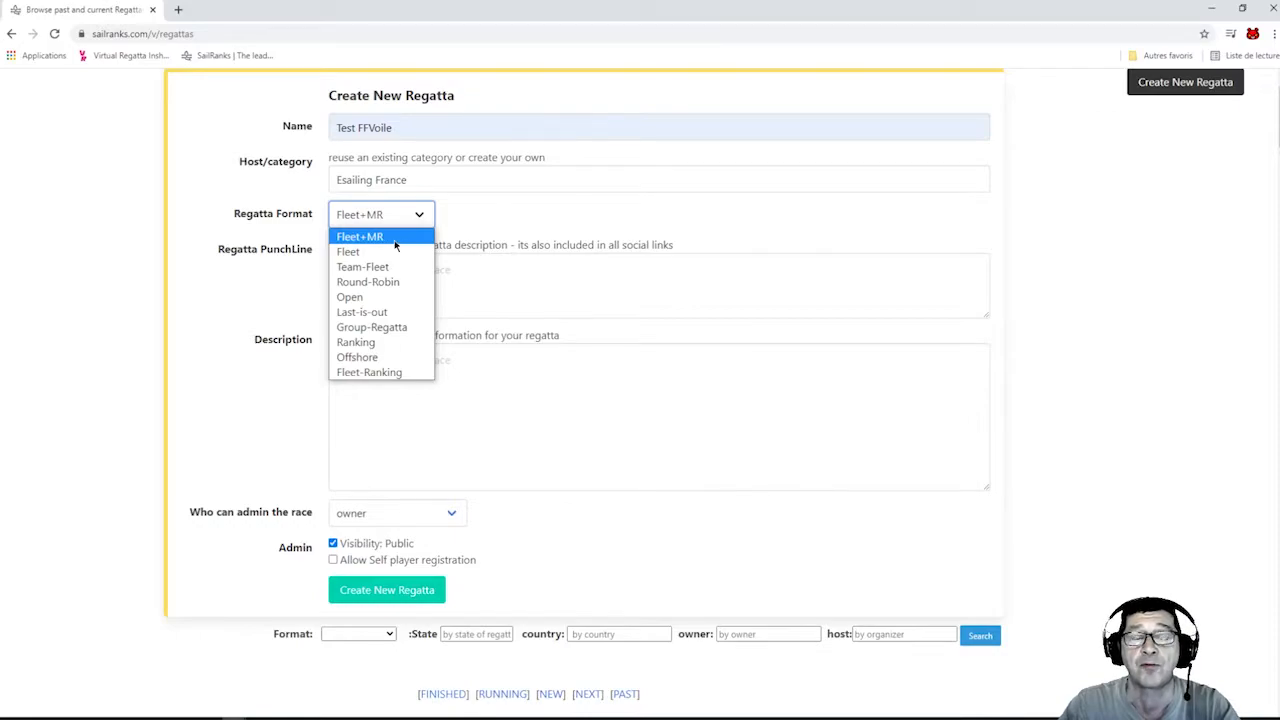
click(395, 244)
click(426, 292)
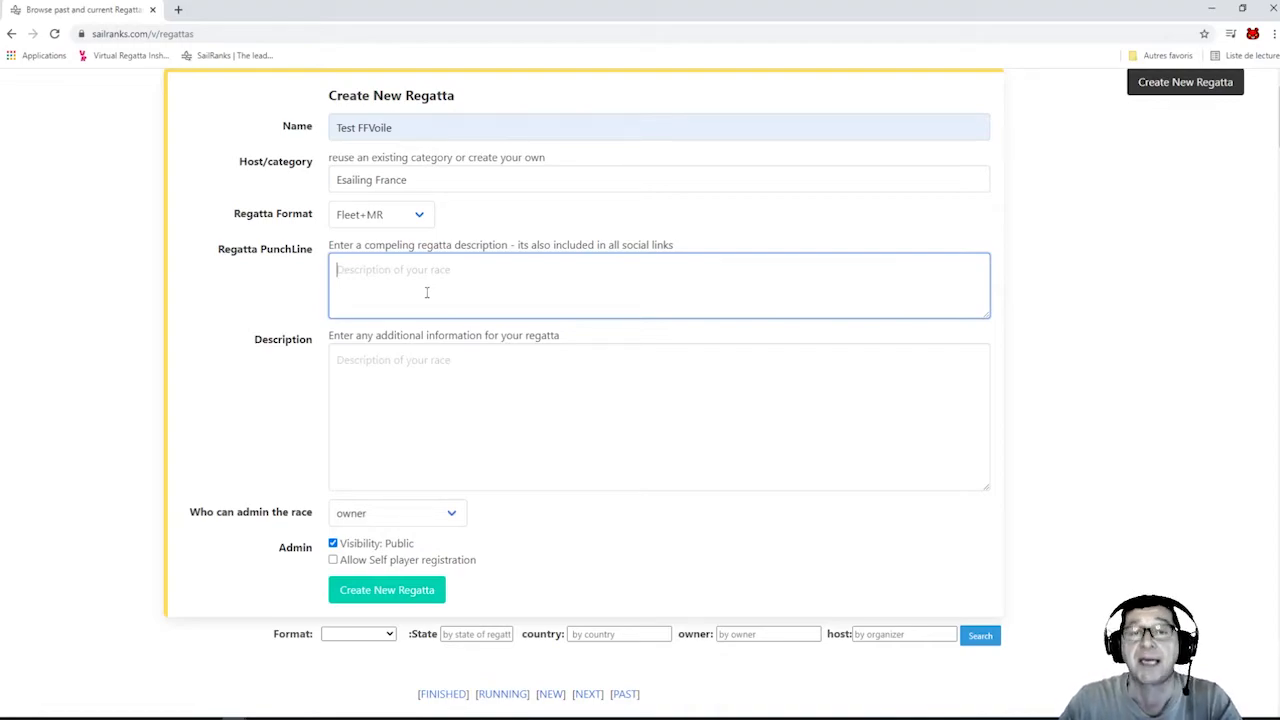
text(C)
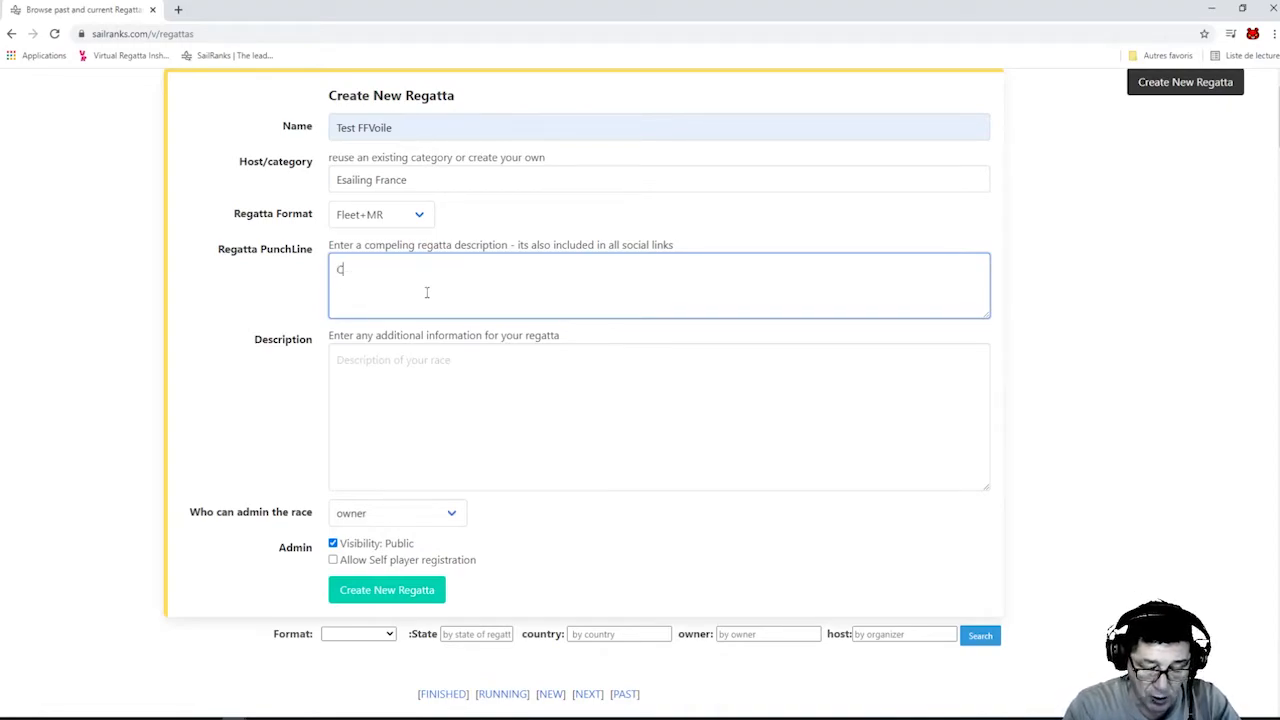
text(ourse du dimanche)
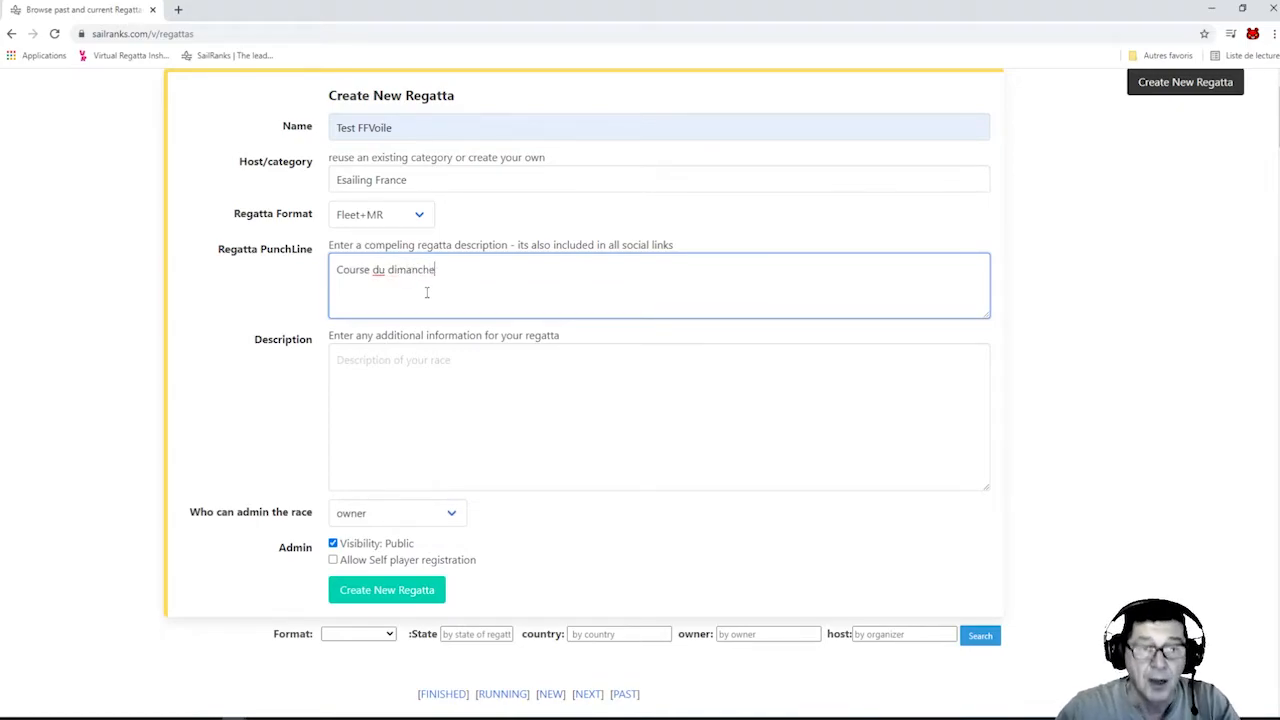
Turn off public visibility for the regatta and create it.
scroll(474, 386, down, 1)
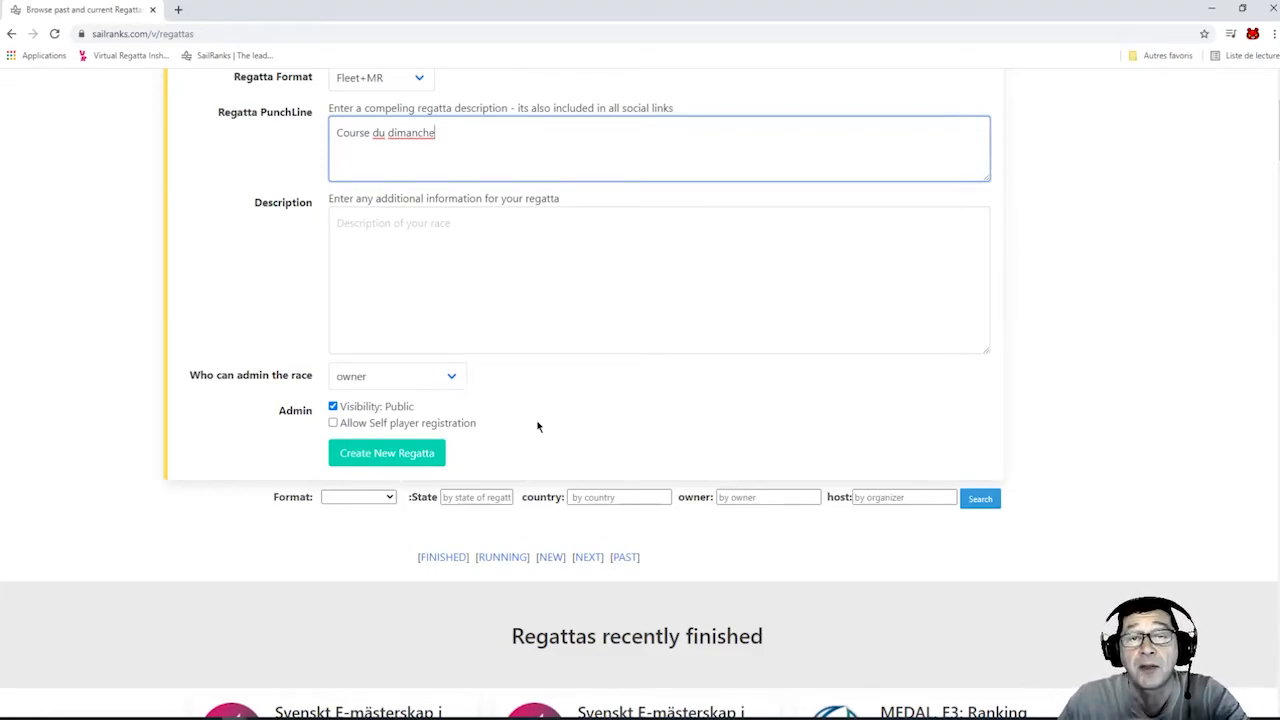
click(333, 407)
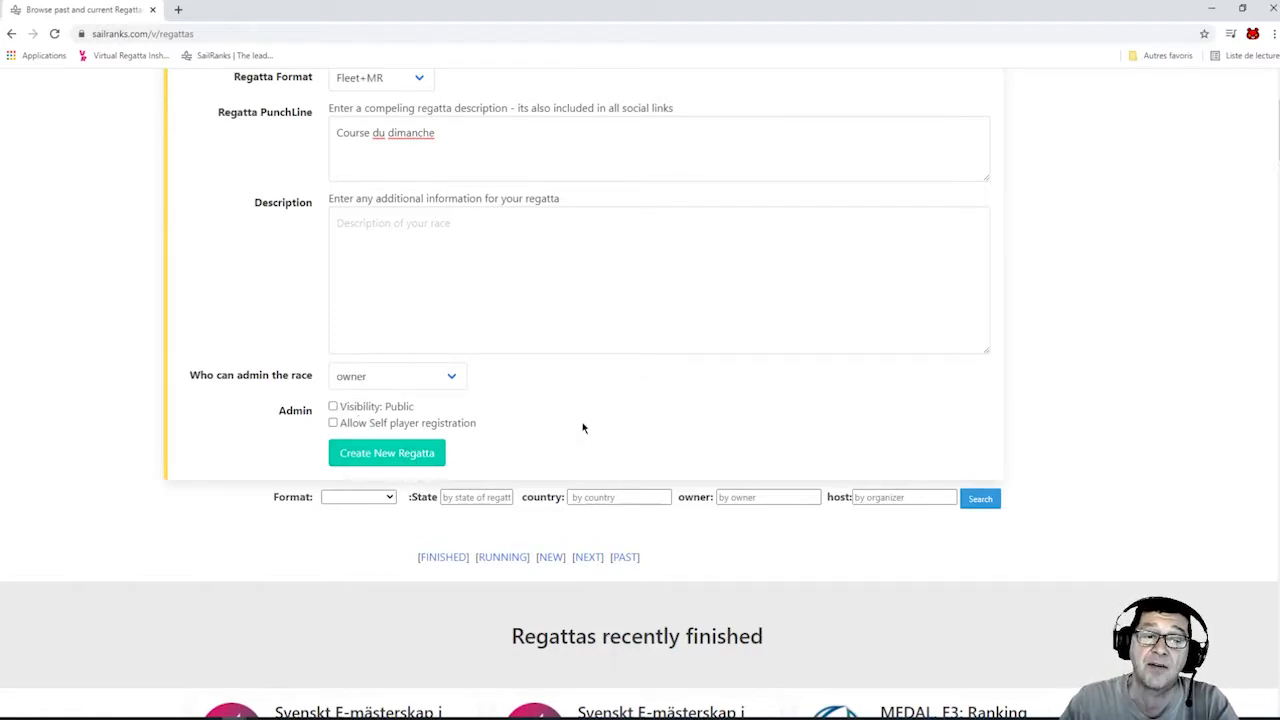
scroll(392, 426, up, 2)
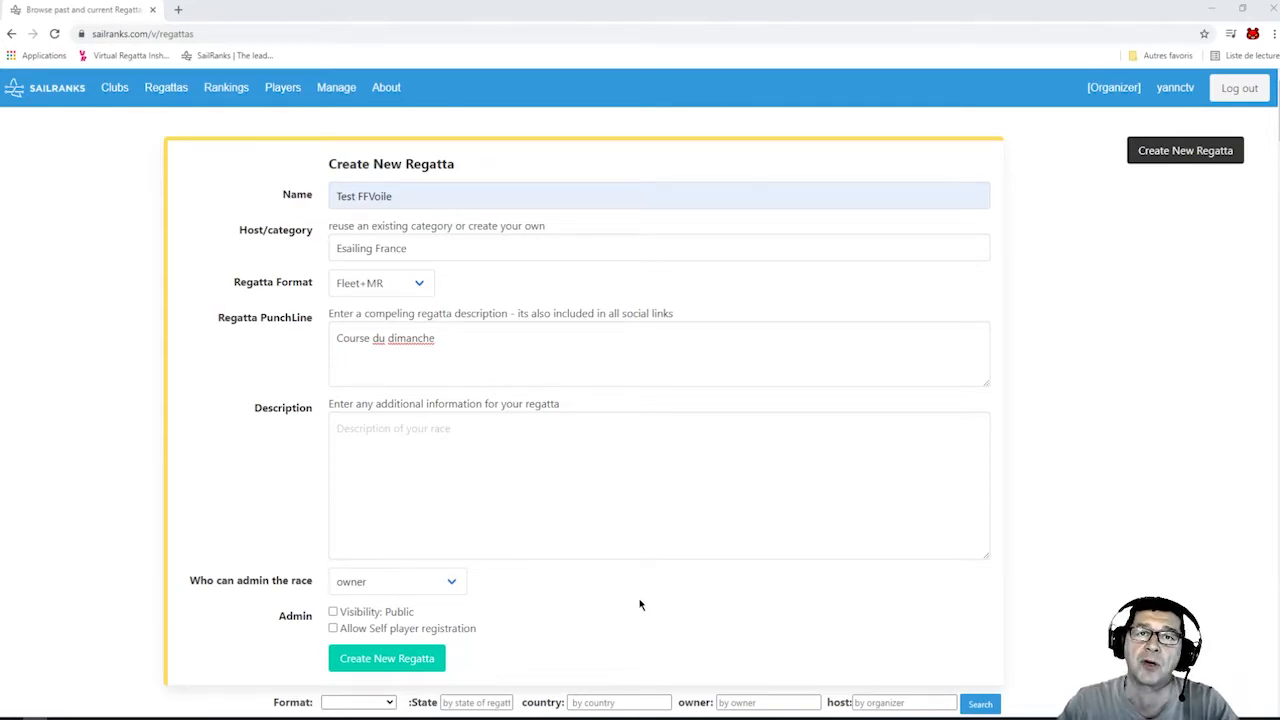
click(397, 666)
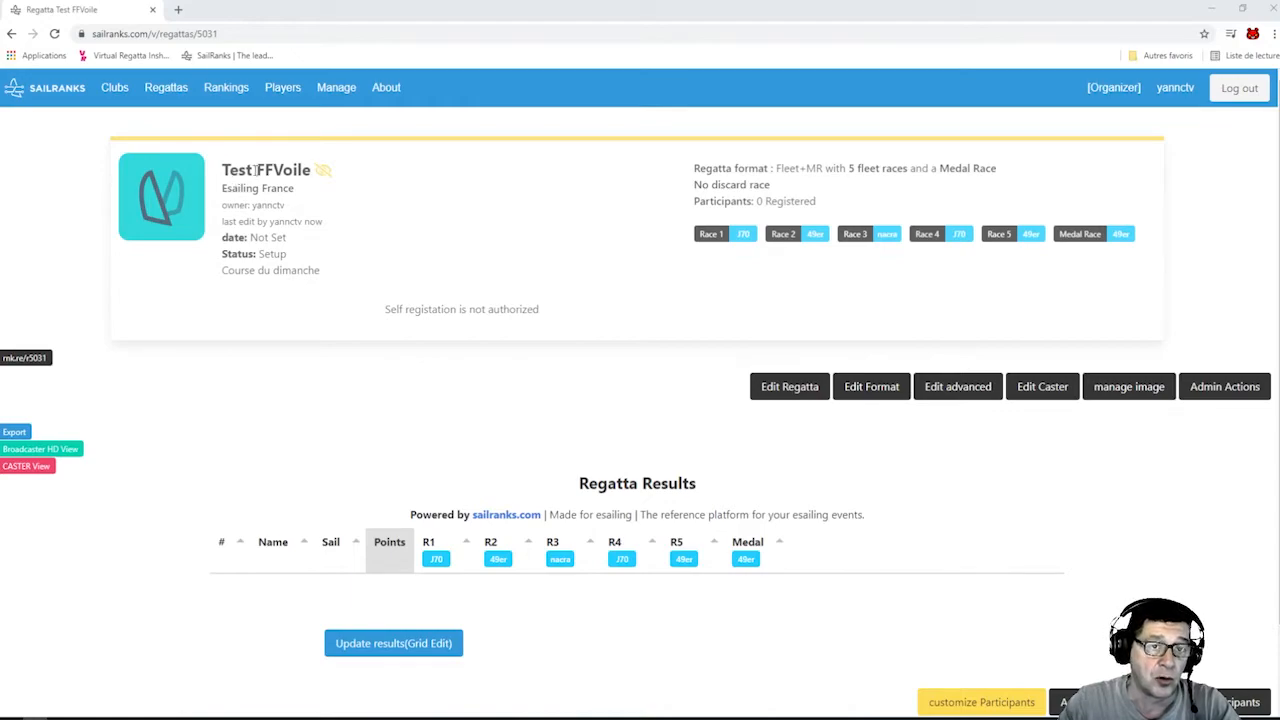
Upload Logo_ESF.png from the Images folder as the regatta's image.
mouse_move(320, 173)
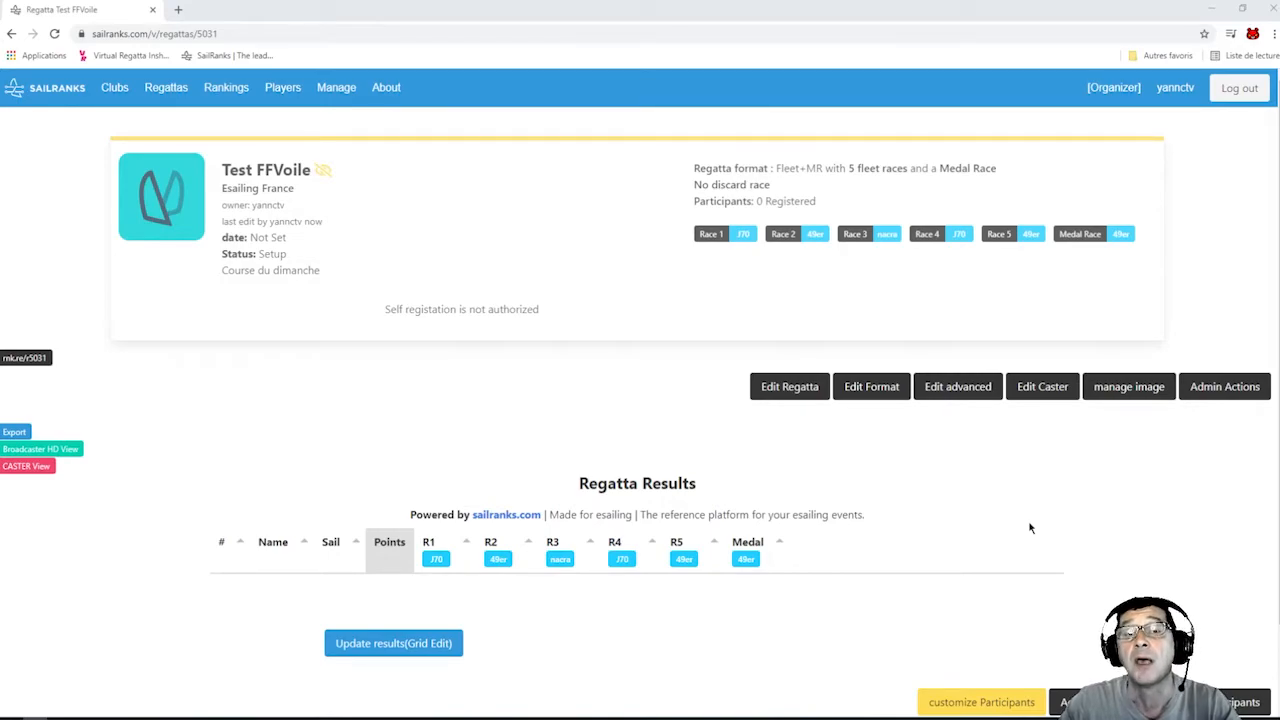
click(1130, 395)
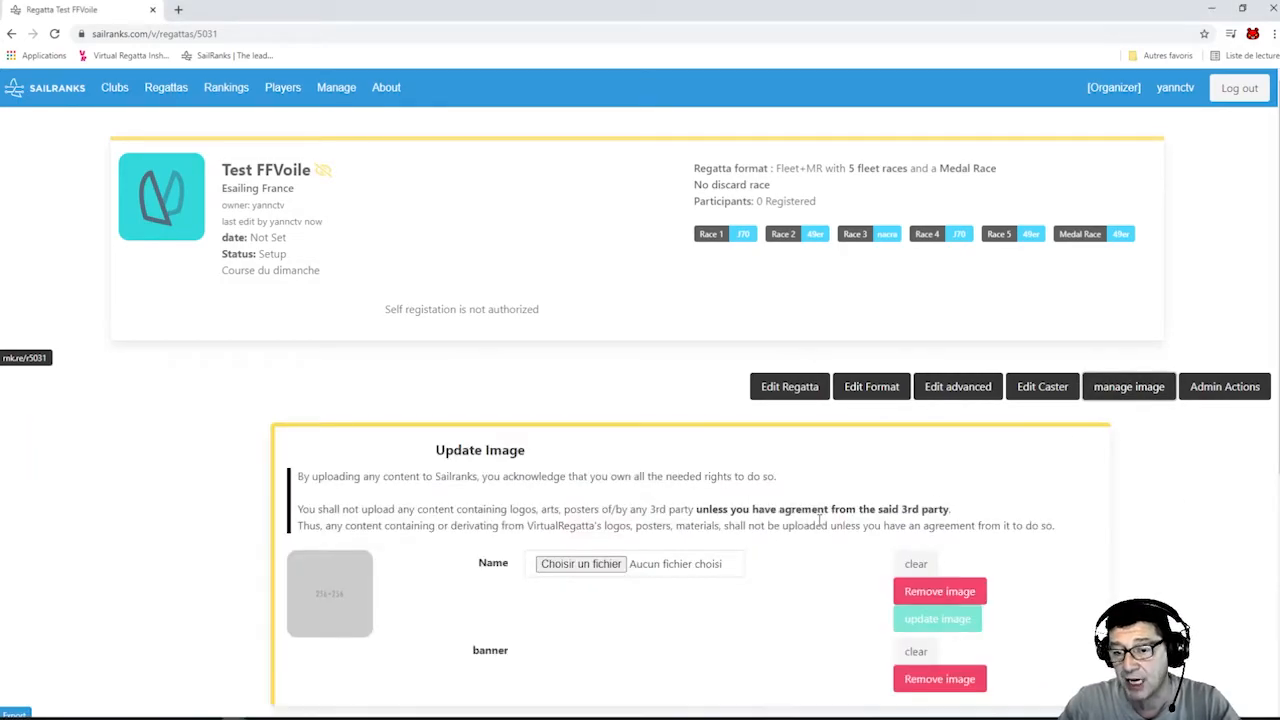
scroll(615, 551, down, 1)
click(595, 503)
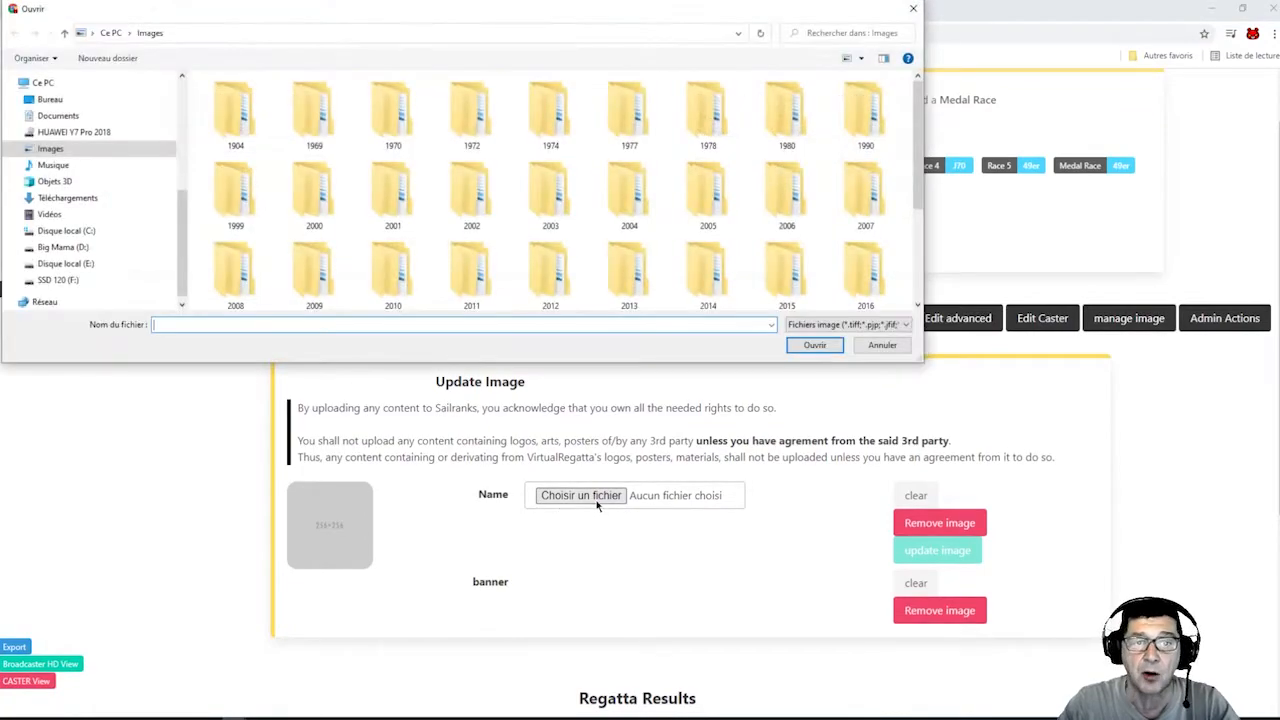
click(780, 262)
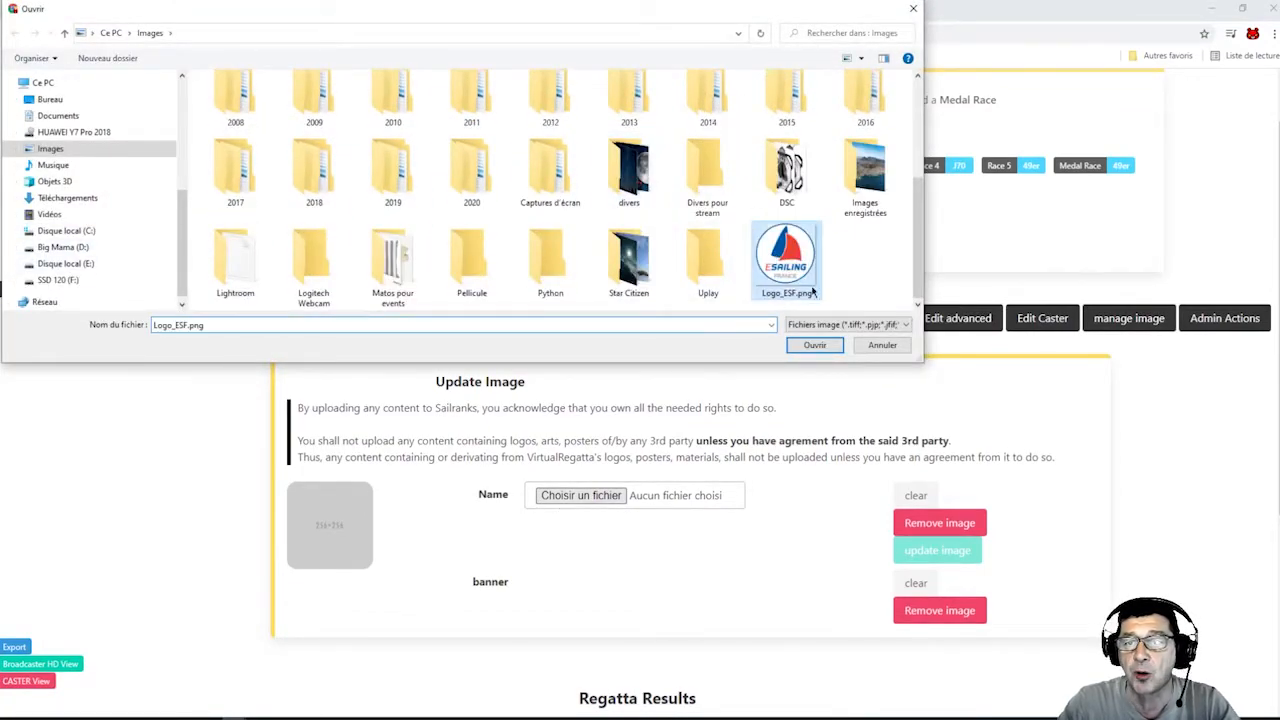
click(818, 348)
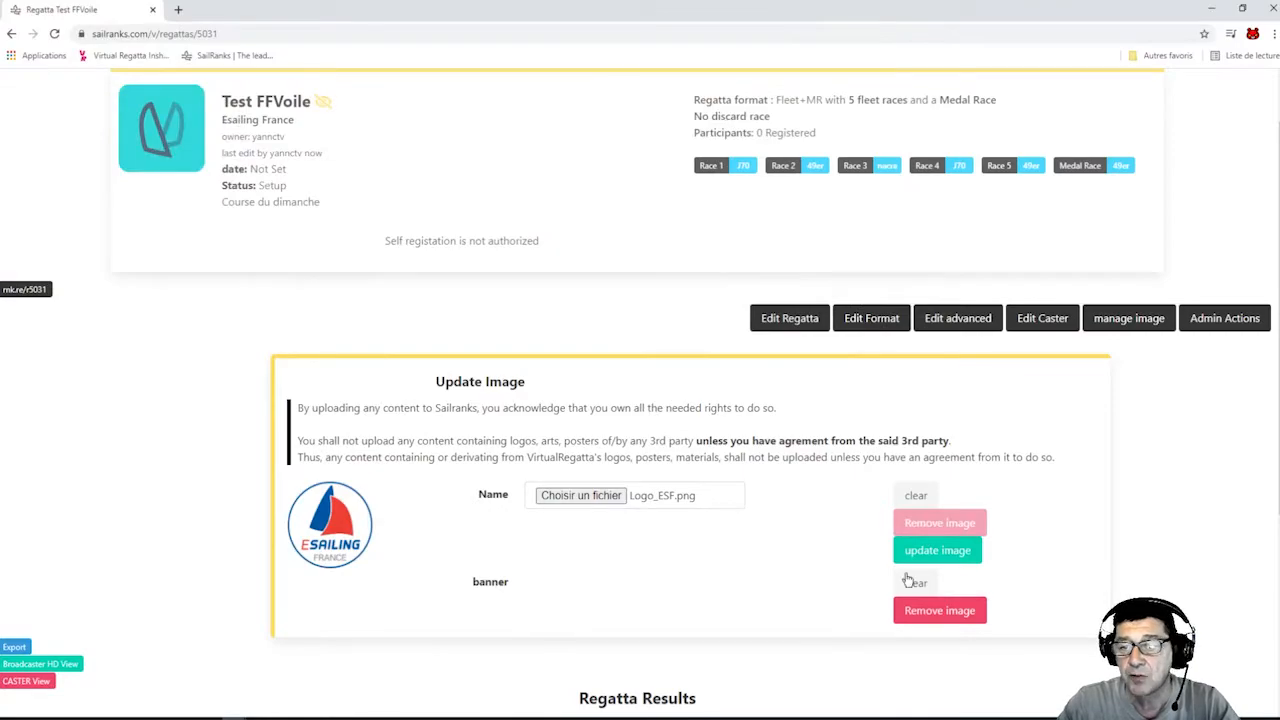
click(940, 557)
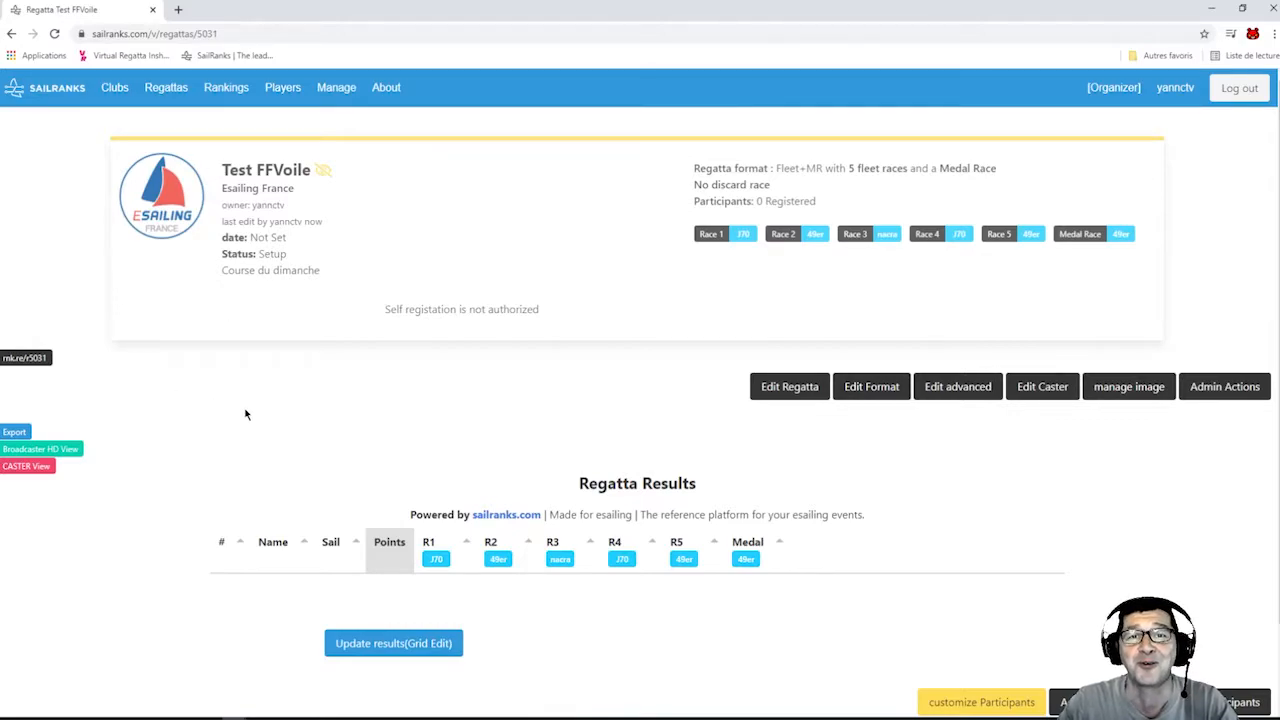
Open the regatta info for editing and set the country to FRA France.
scroll(820, 454, down, 1)
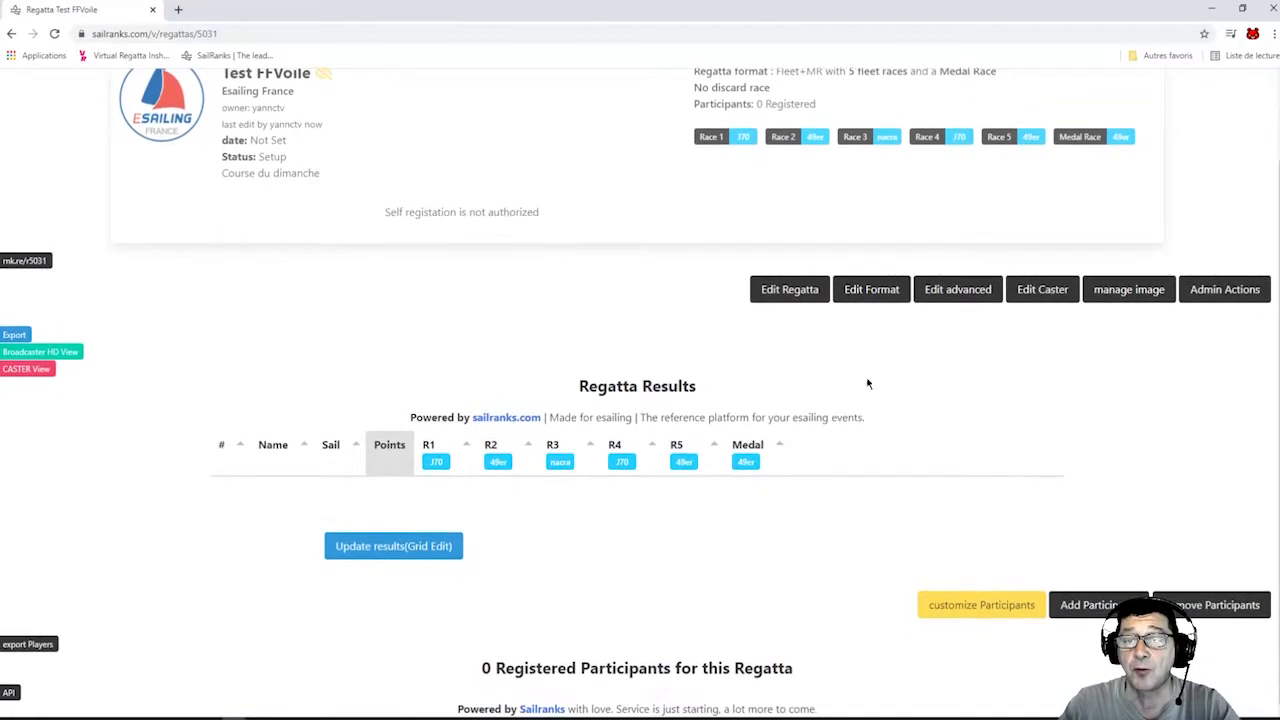
click(797, 298)
scroll(790, 320, down, 2)
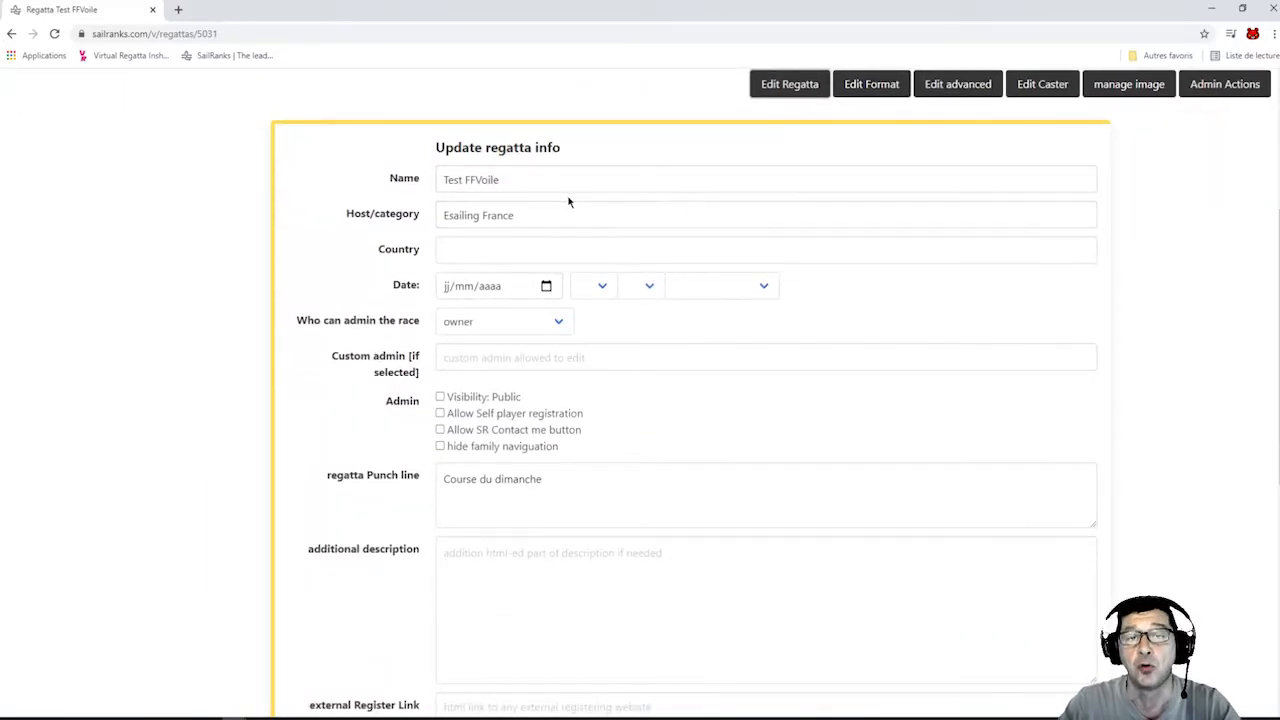
click(564, 257)
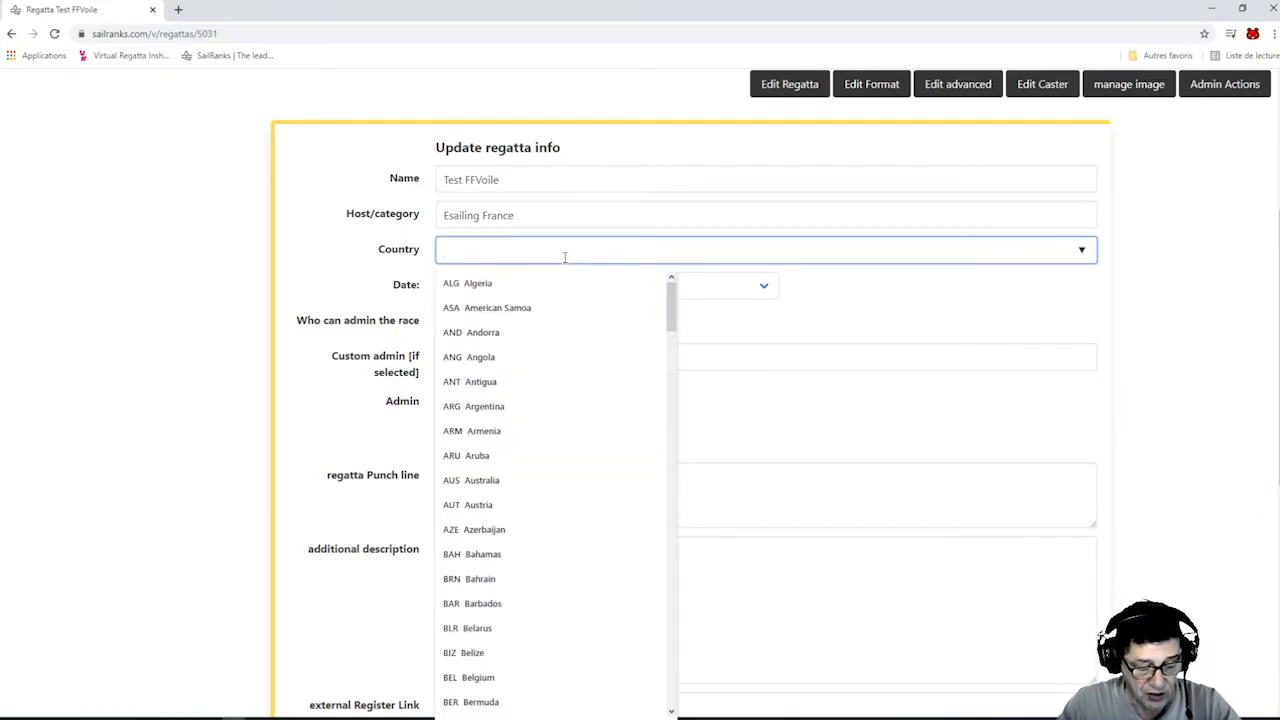
text(fr)
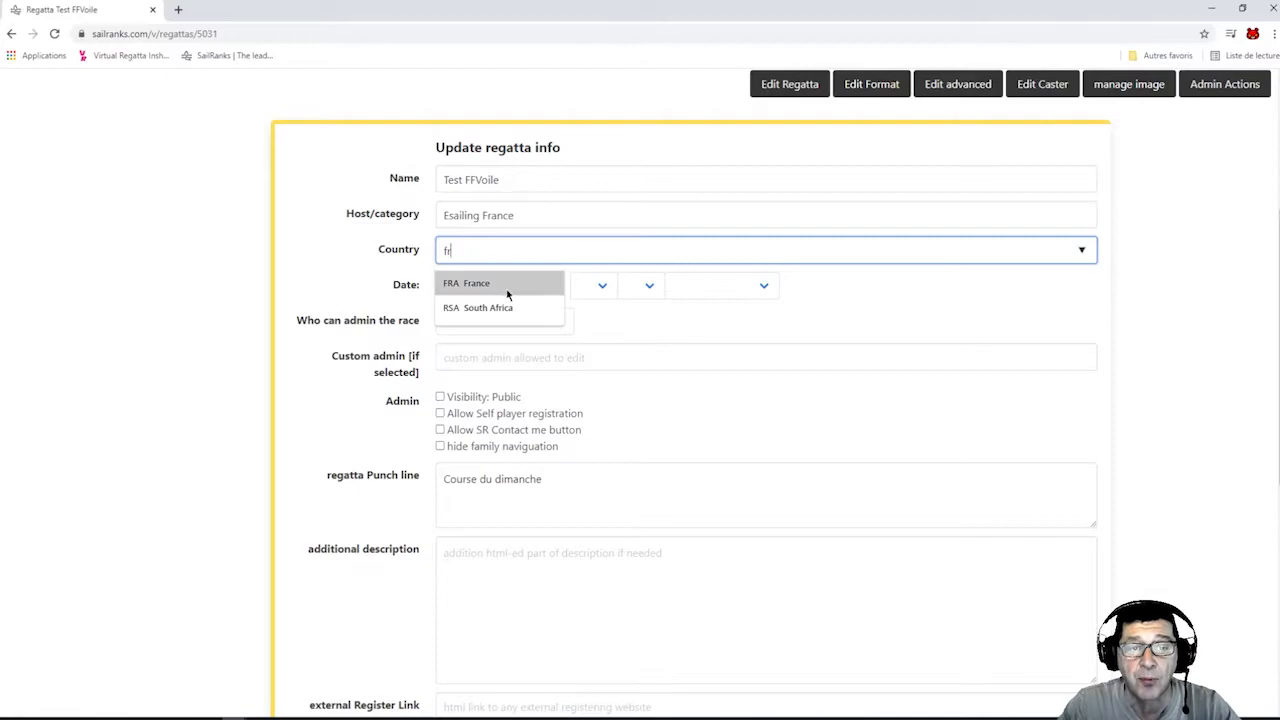
click(499, 287)
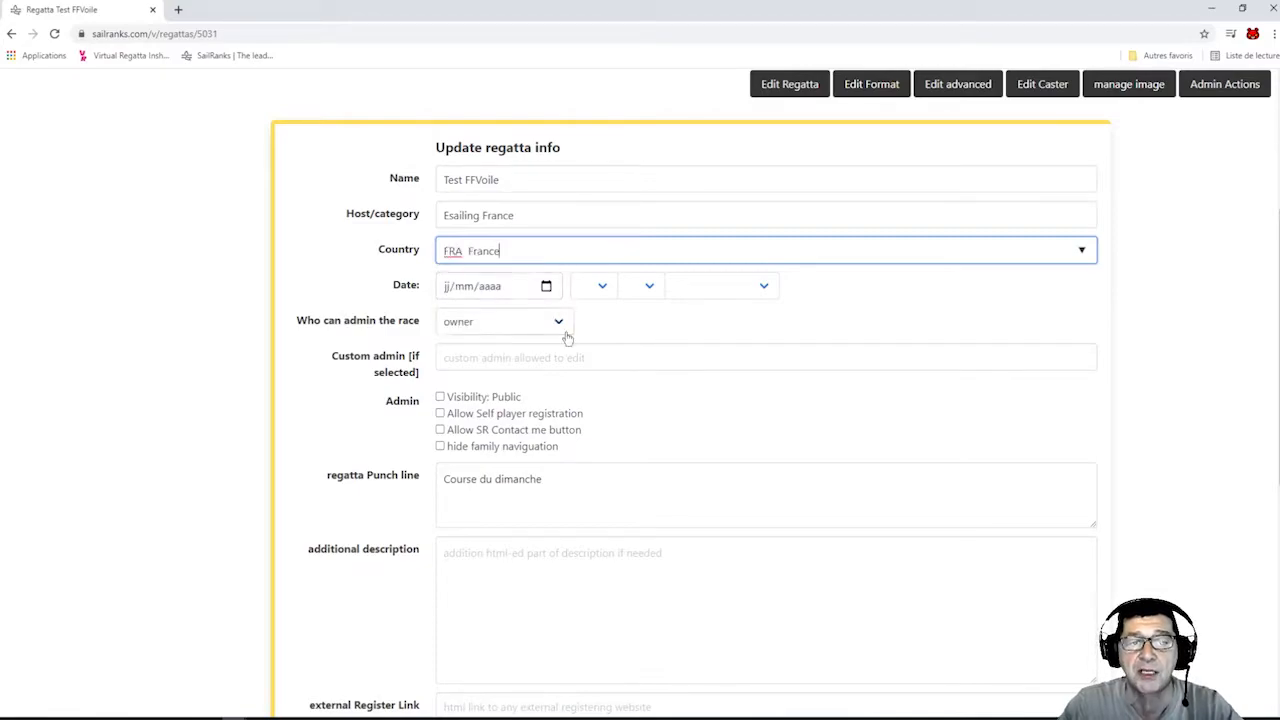
Set the regatta date to 15/04/2021 at 08:00 in the PARIS time zone.
click(547, 287)
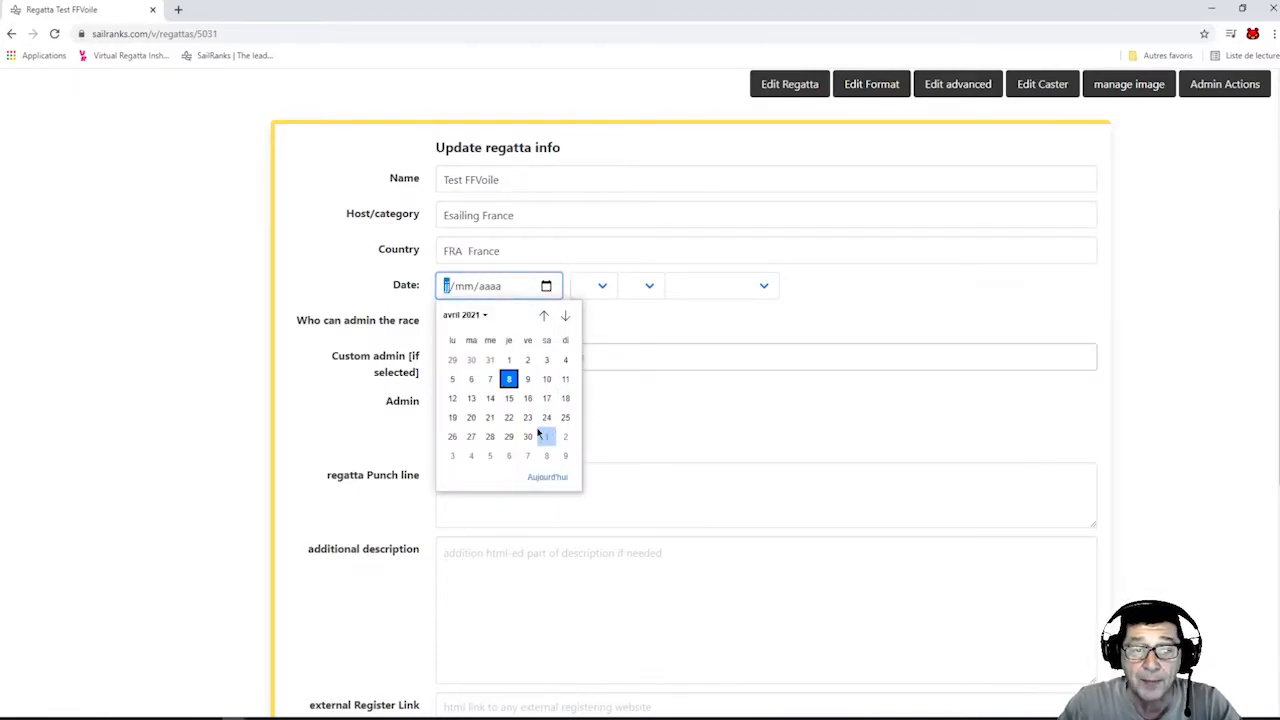
click(509, 398)
click(600, 286)
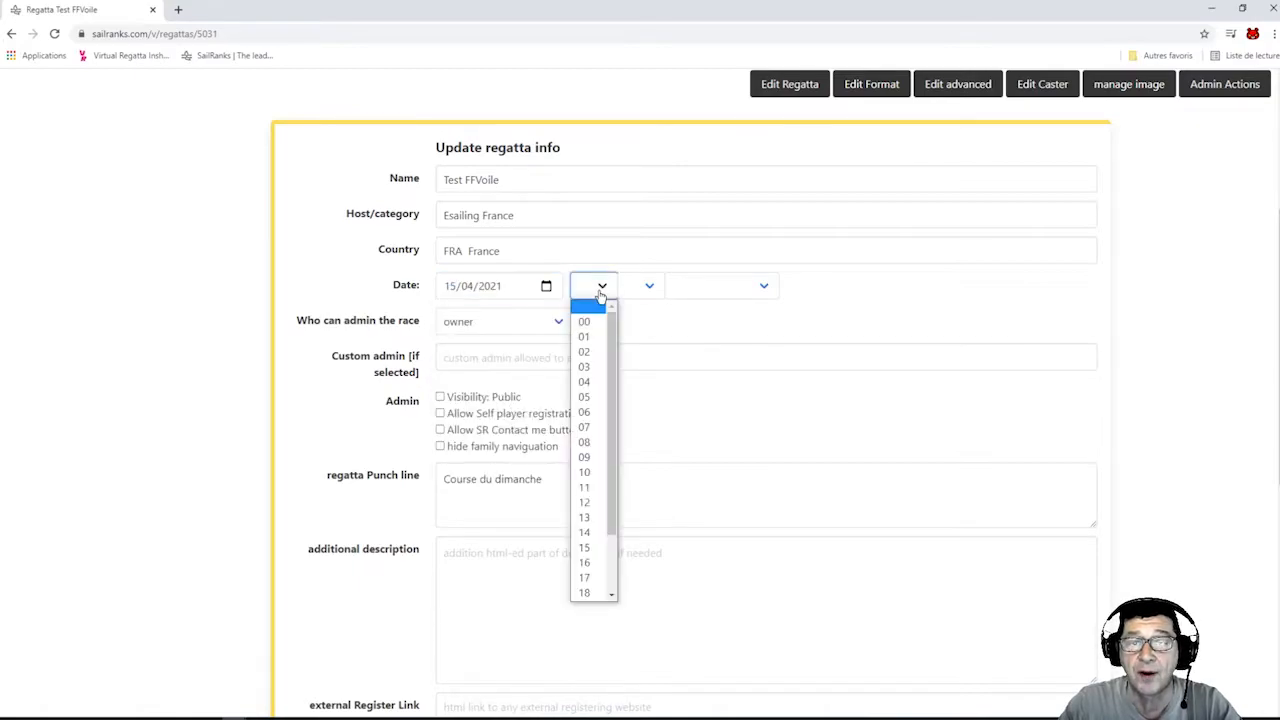
click(584, 442)
click(652, 292)
click(633, 321)
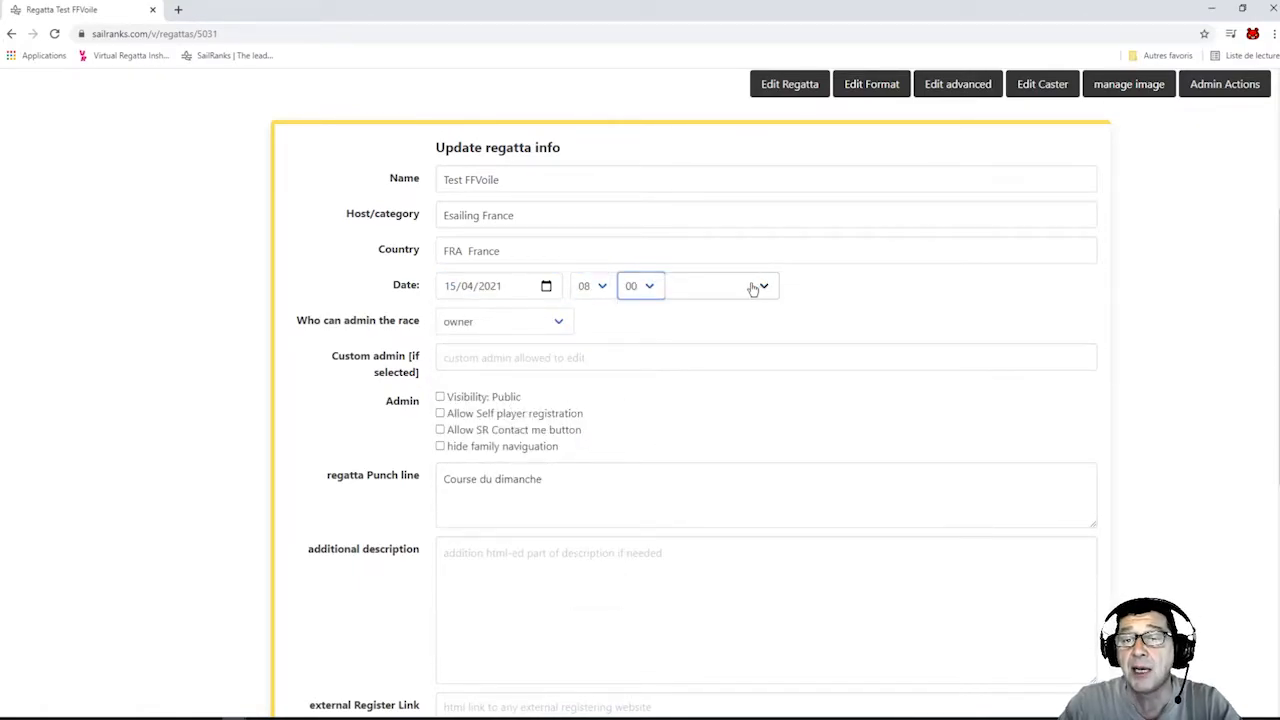
click(752, 286)
click(701, 339)
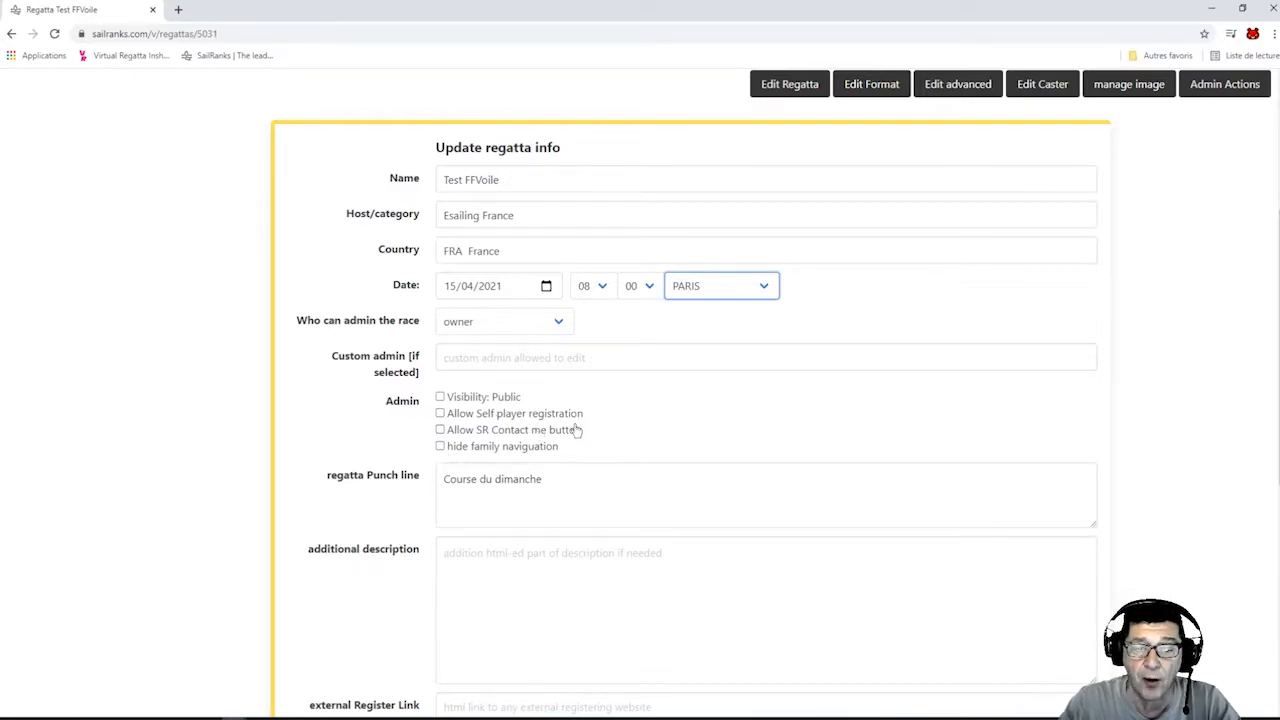
Review the remaining regatta info fields, including the external registration and Discord invite links, and save the regatta update.
scroll(572, 428, down, 2)
scroll(575, 428, down, 3)
click(512, 340)
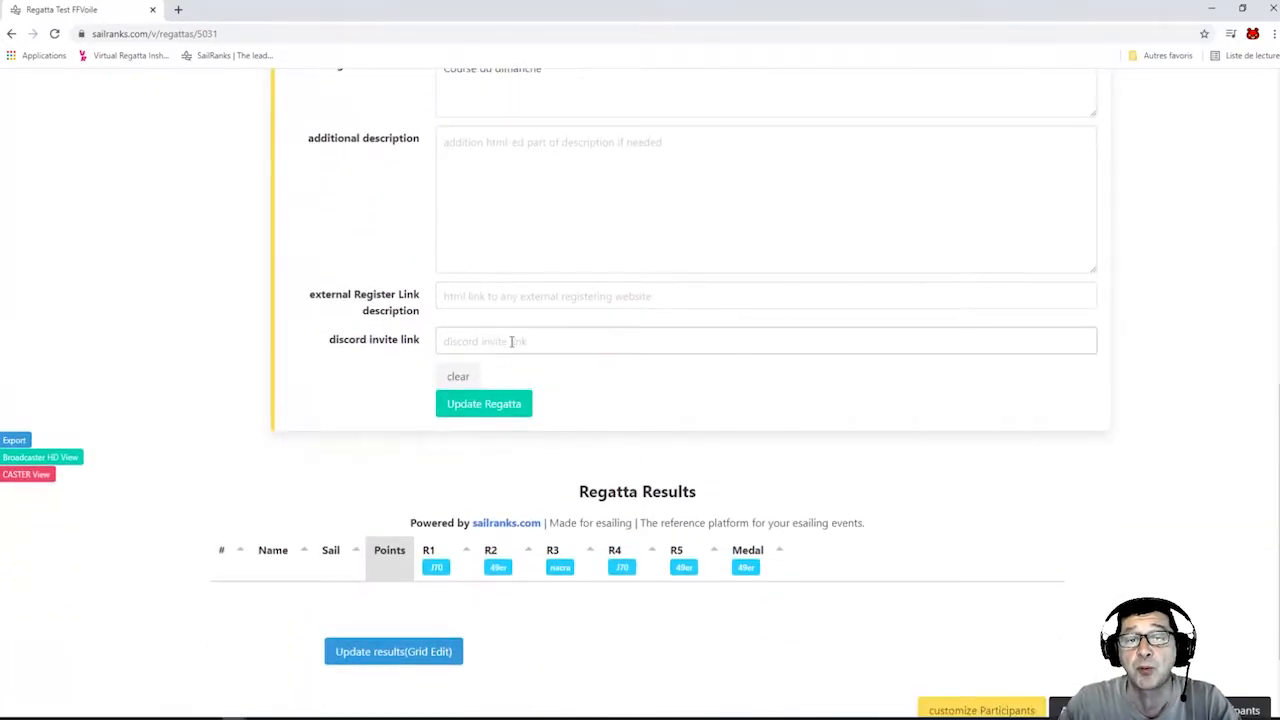
click(537, 298)
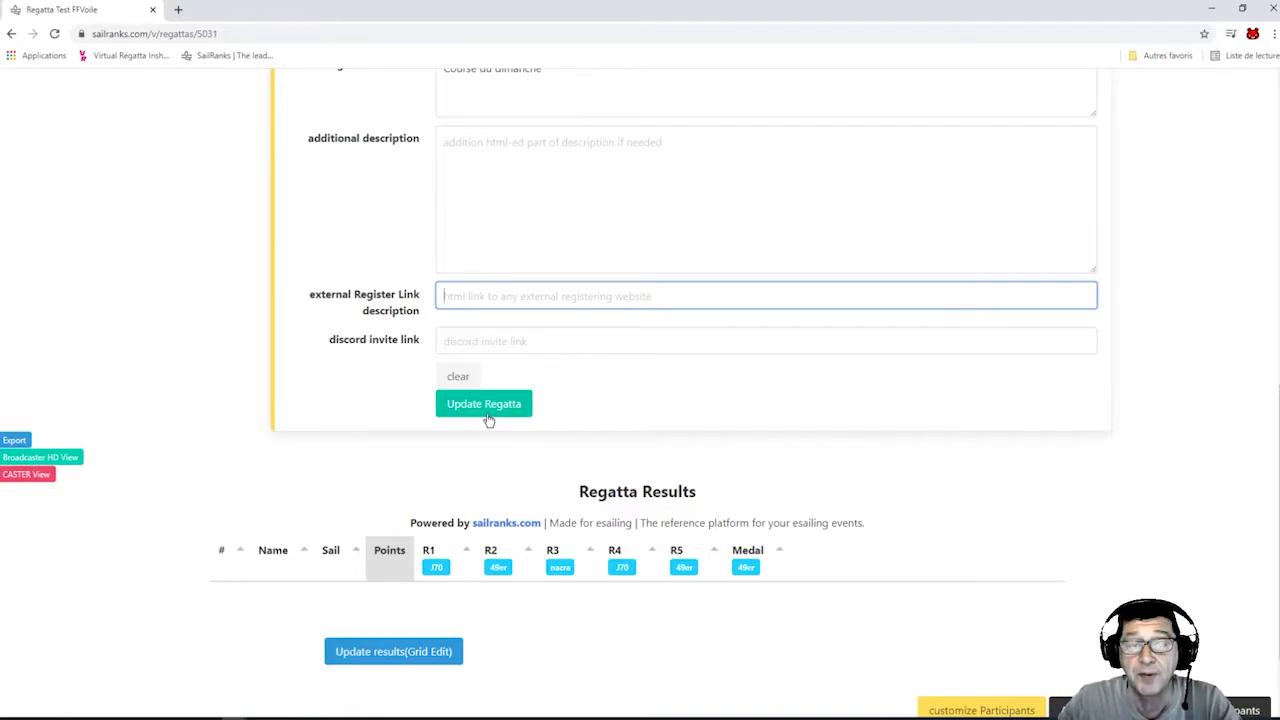
scroll(623, 323, up, 5)
scroll(560, 290, down, 6)
scroll(572, 270, up, 4)
scroll(589, 363, down, 3)
click(471, 337)
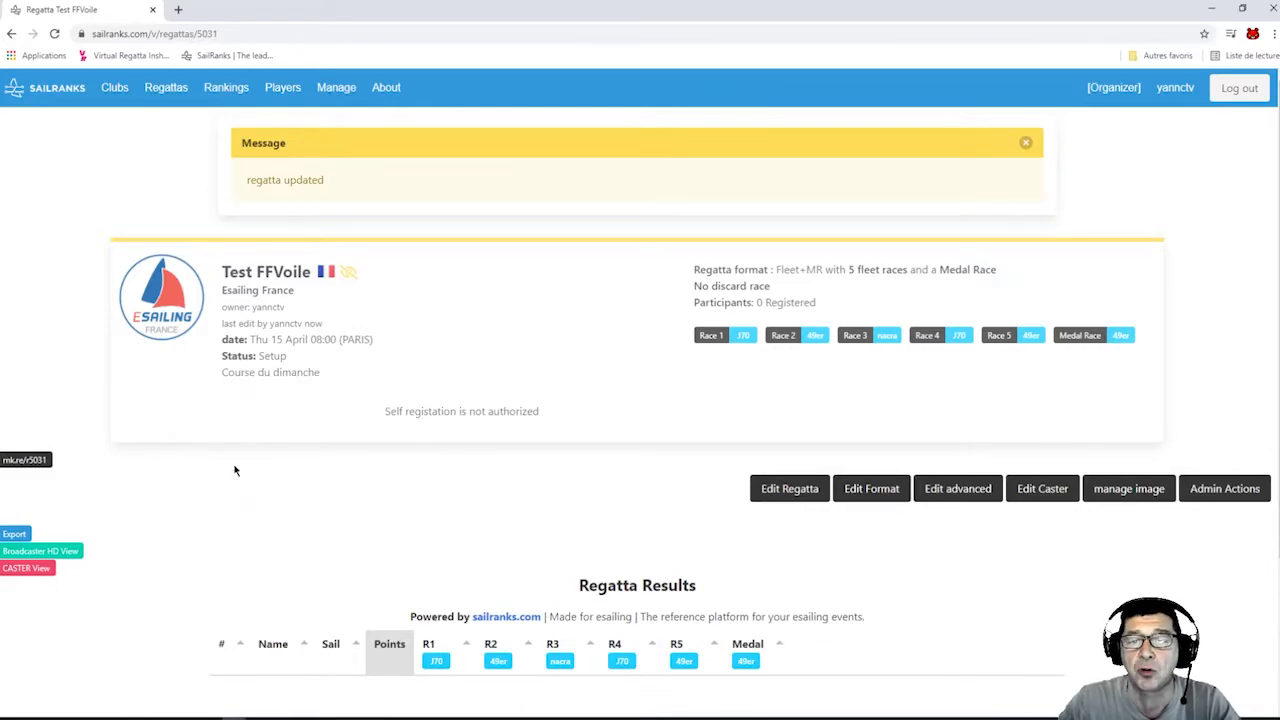
scroll(242, 488, down, 2)
scroll(355, 527, up, 2)
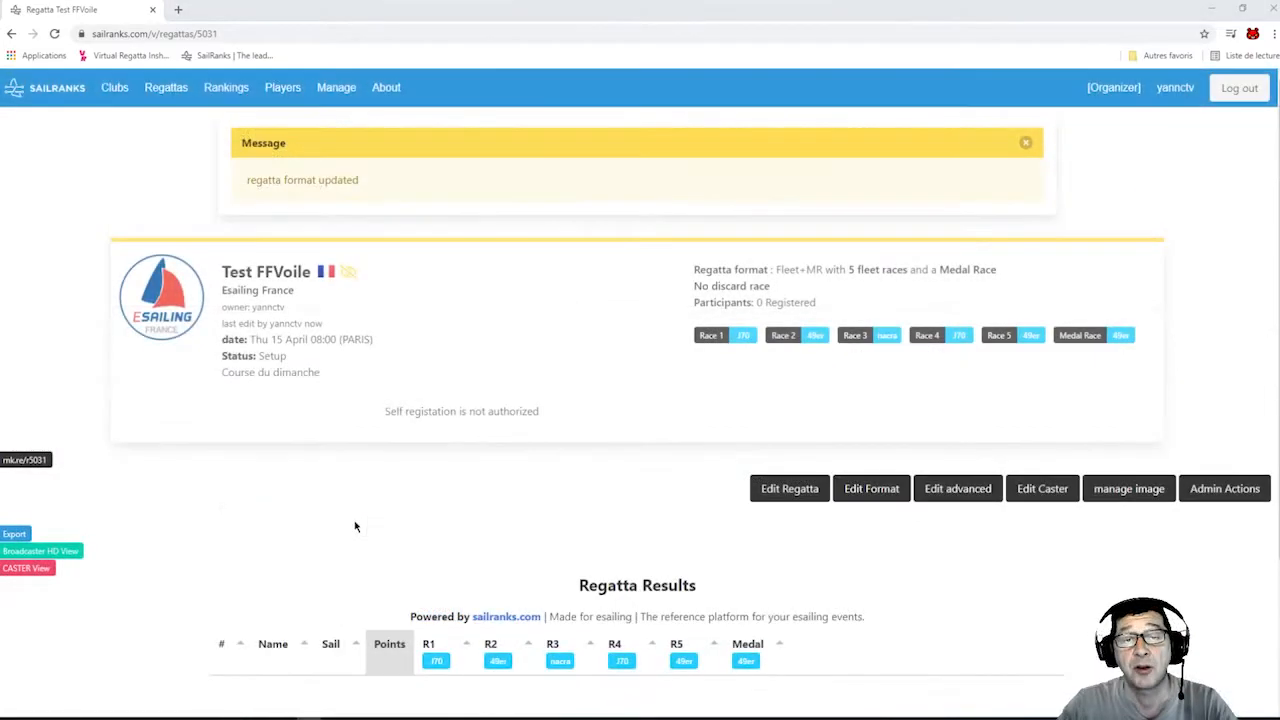
Open the regatta format for editing, keep Fleet+MR, and enable double points for the medal race and the use of discards.
click(871, 488)
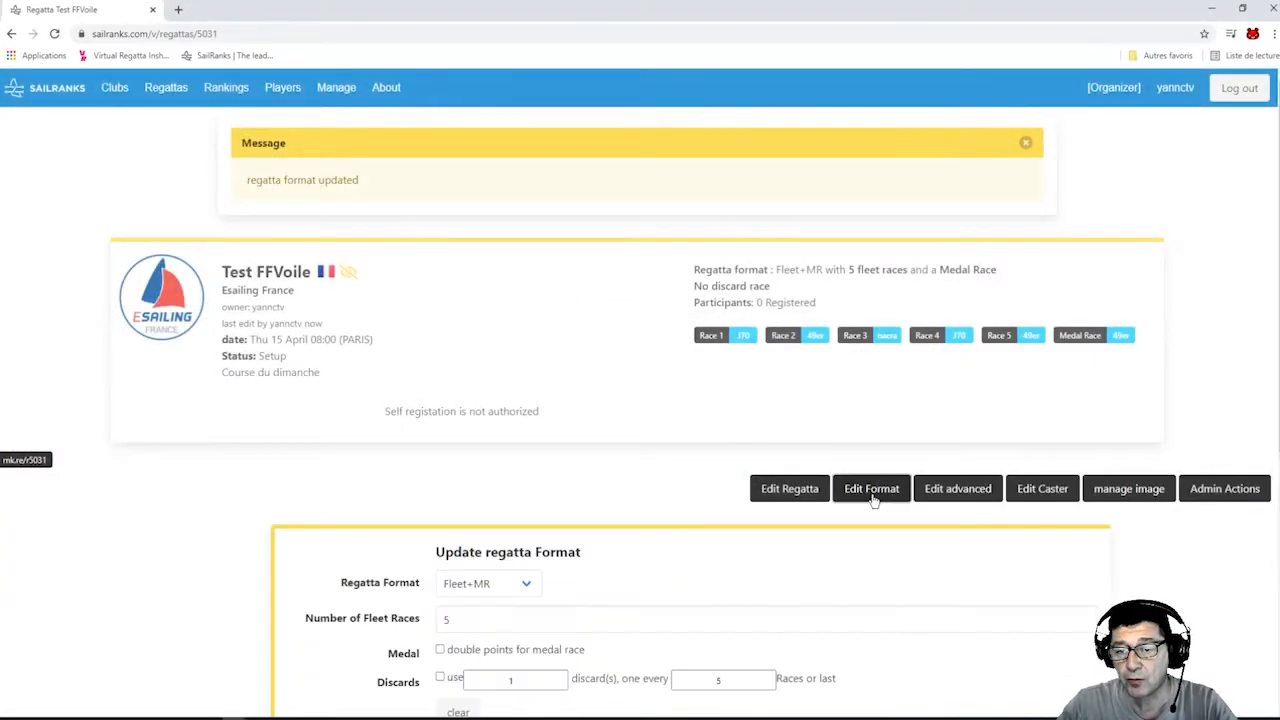
scroll(875, 495, down, 5)
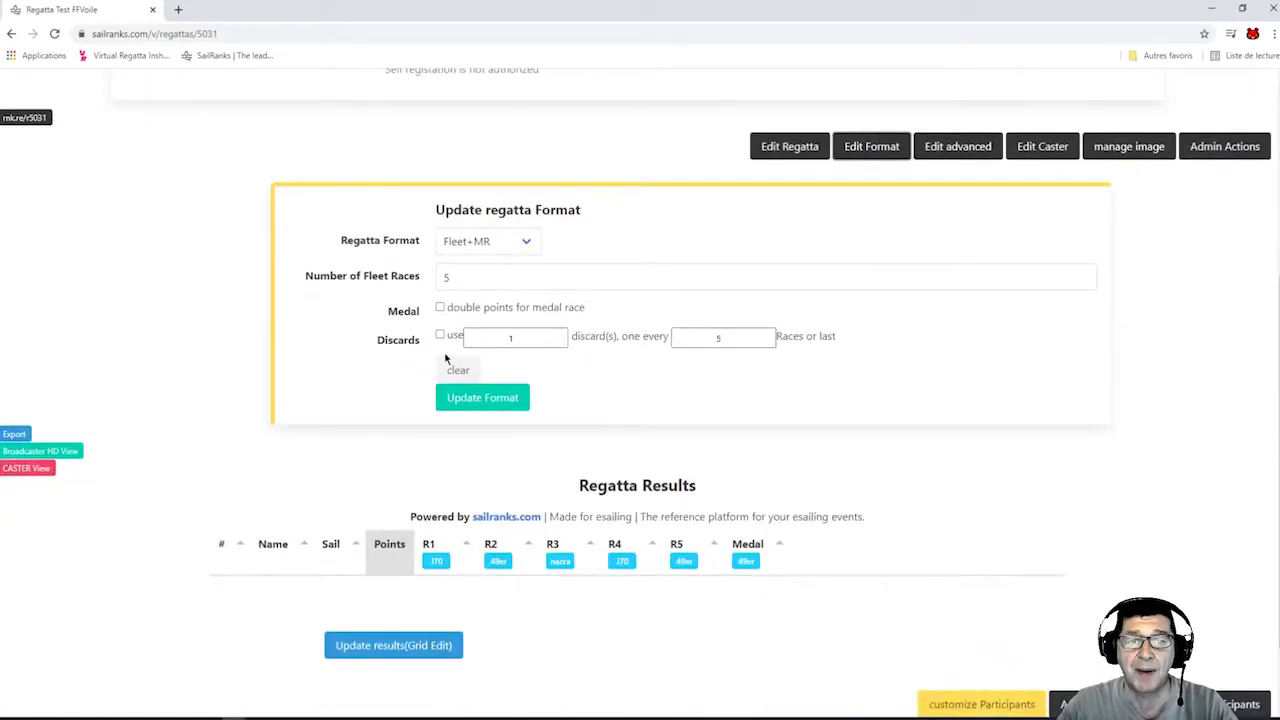
click(528, 251)
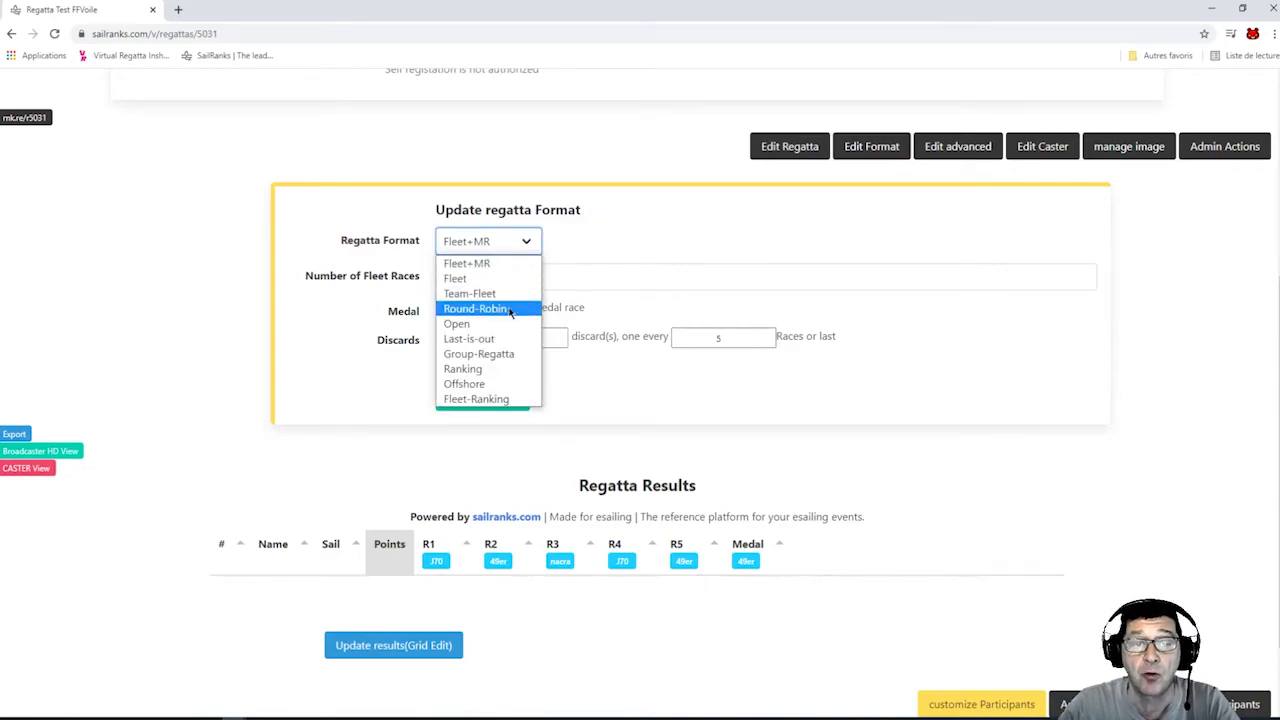
click(484, 264)
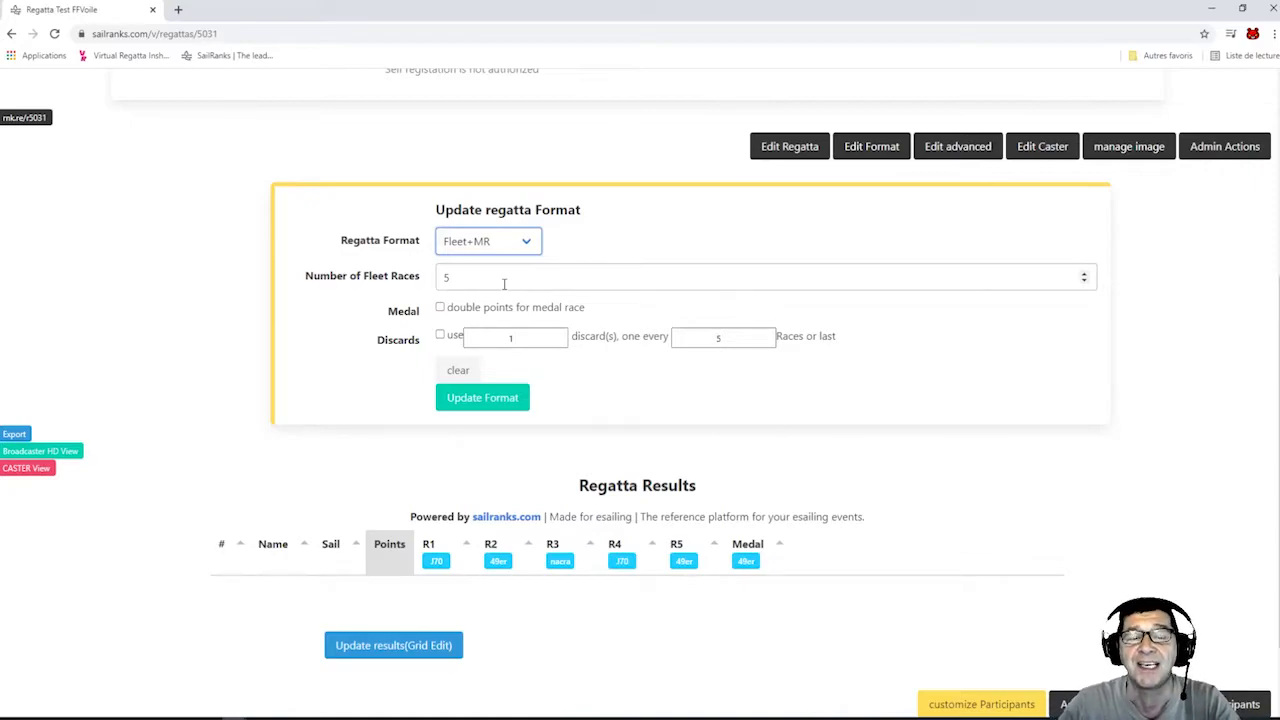
click(440, 309)
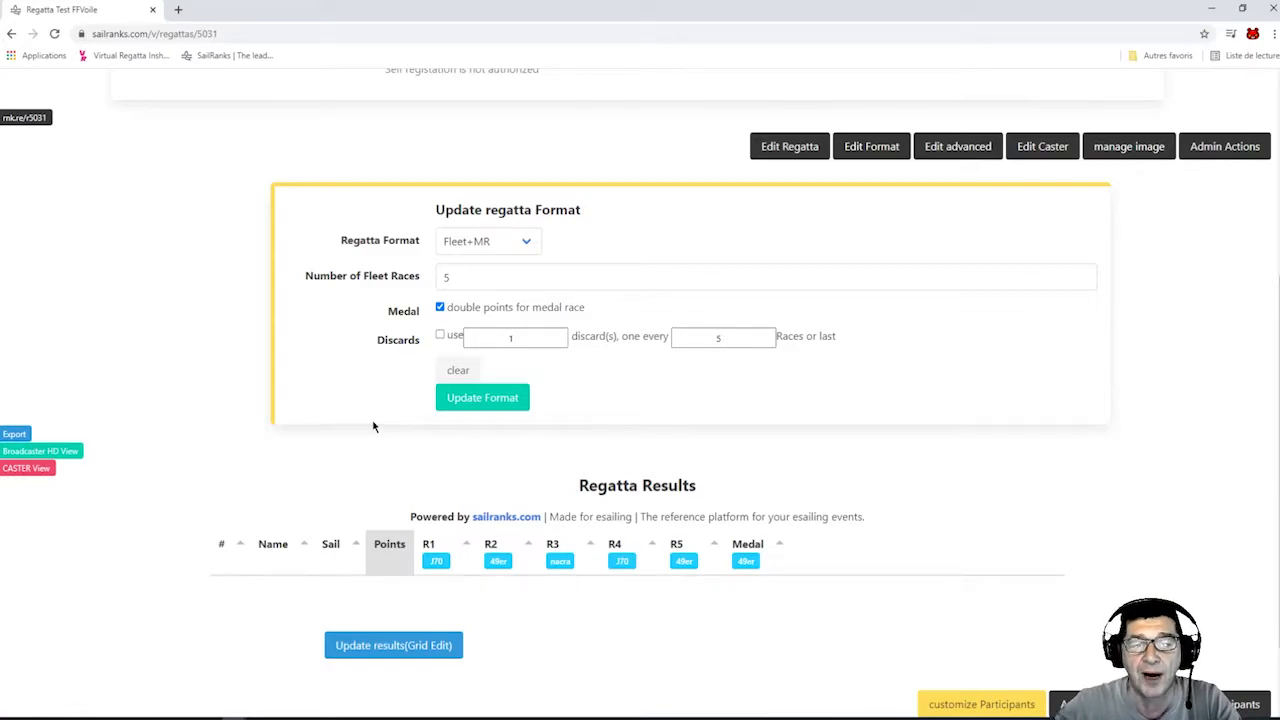
click(440, 335)
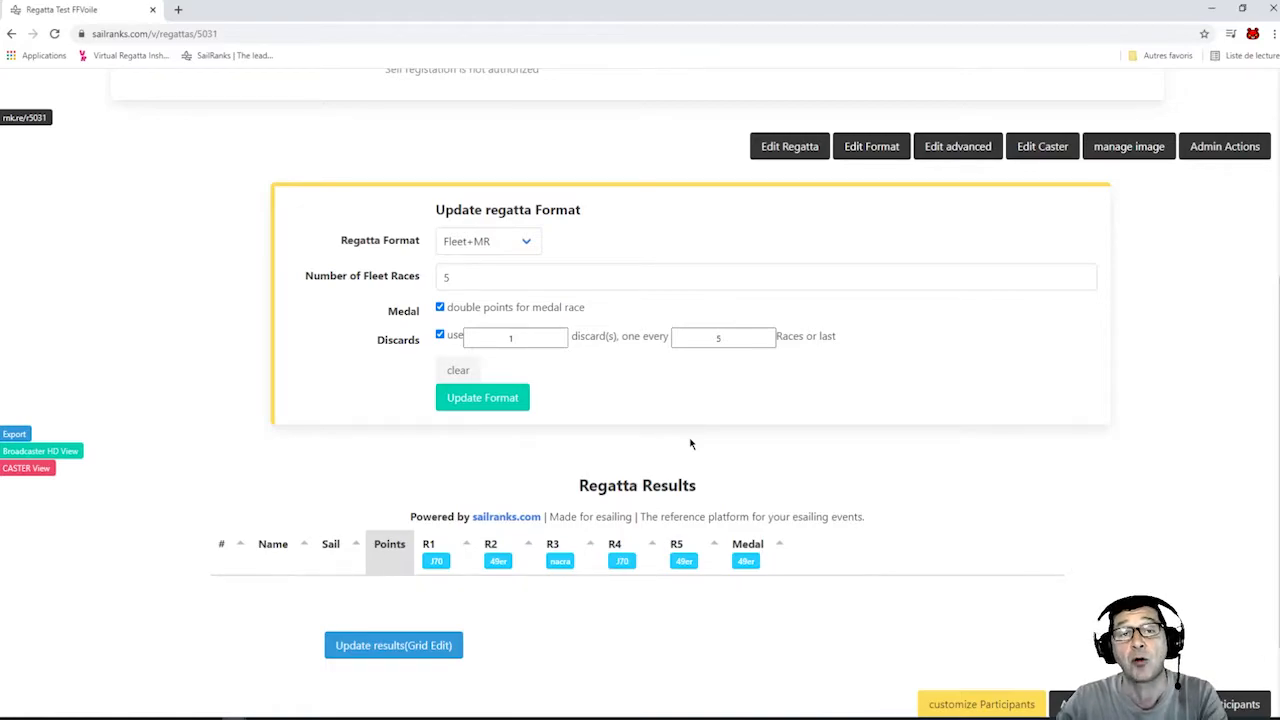
Try a discard rule of 2 discards, one every 2 races.
drag(522, 338, 482, 339)
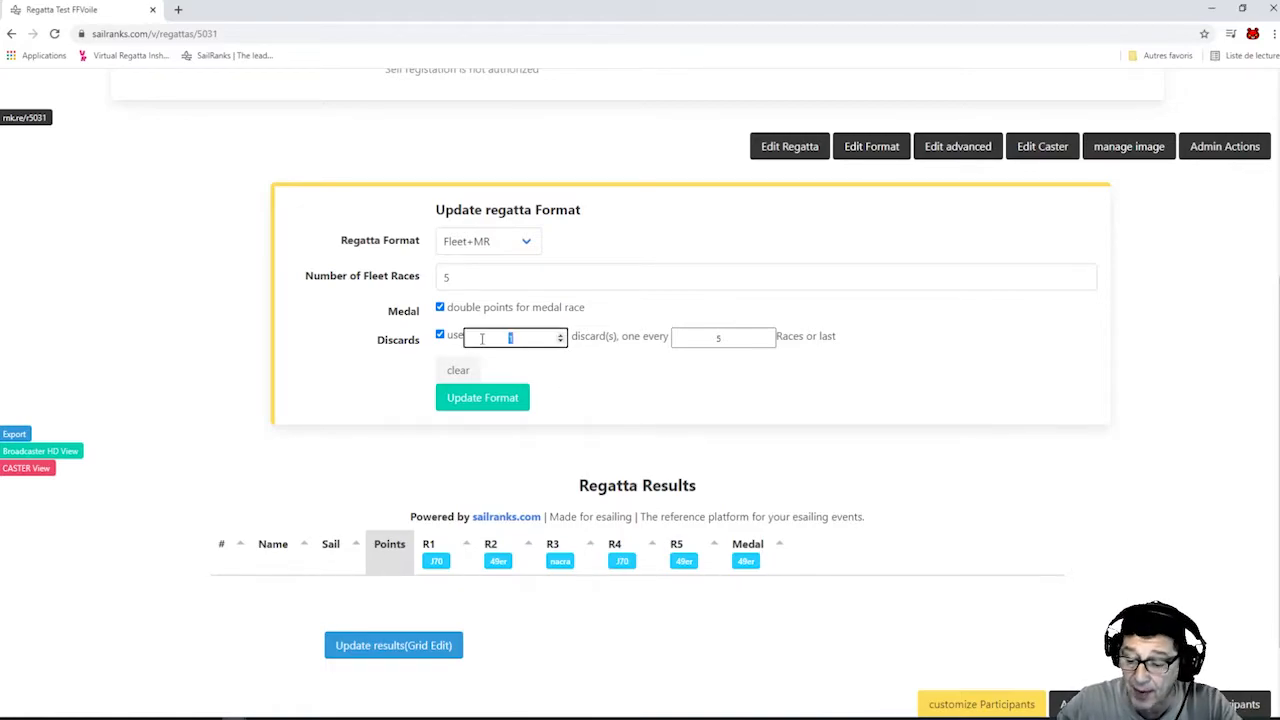
text(2)
click(727, 339)
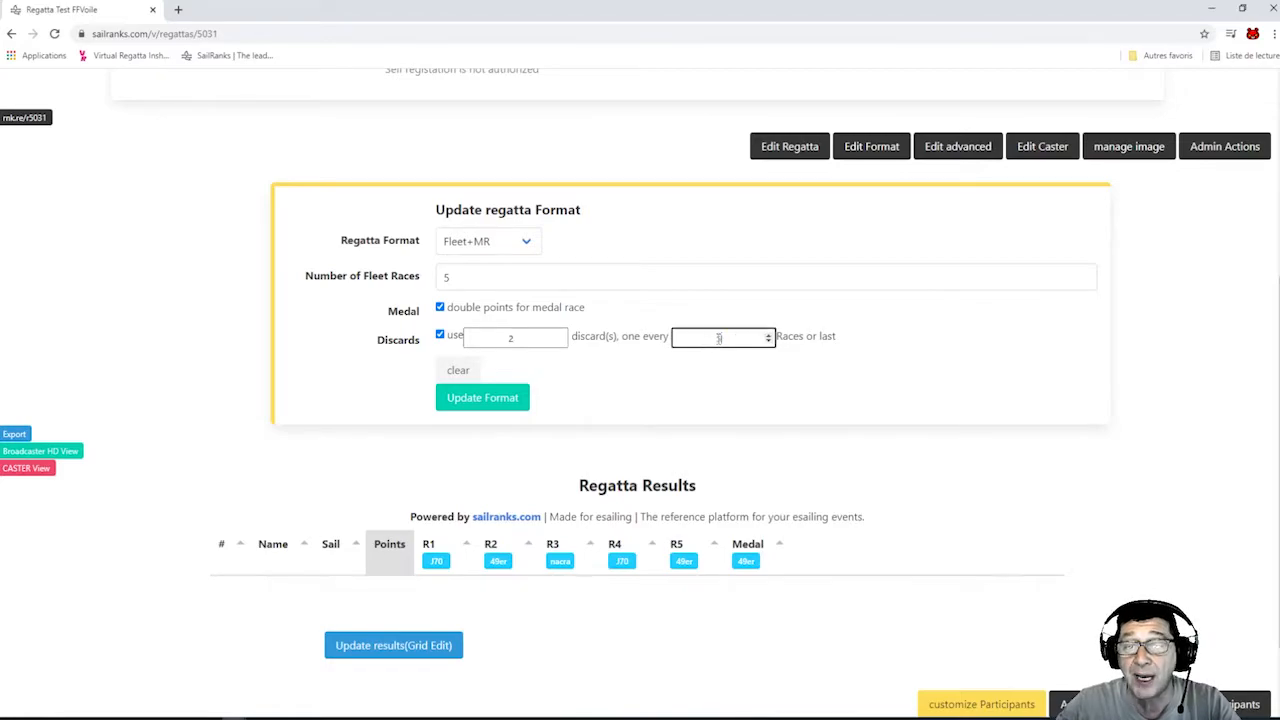
text(2)
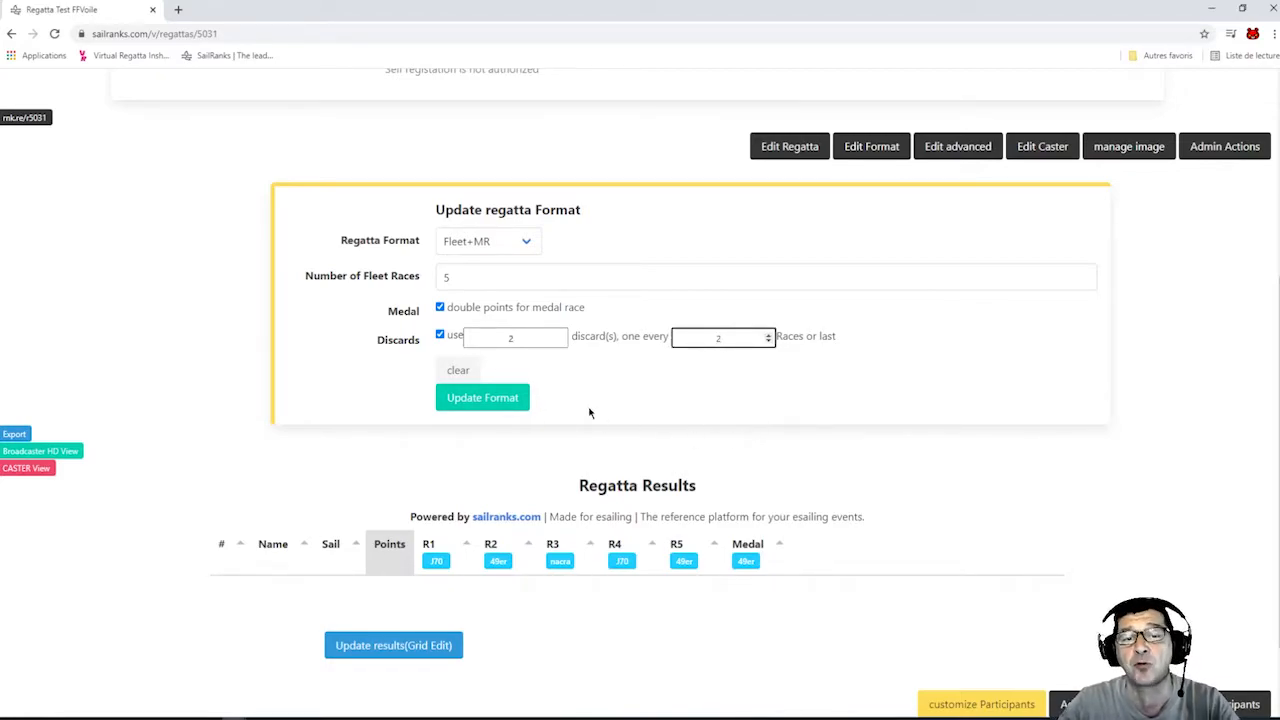
Set the discard rule to 1 discard, one every 5 races, and save the regatta format.
double_click(555, 337)
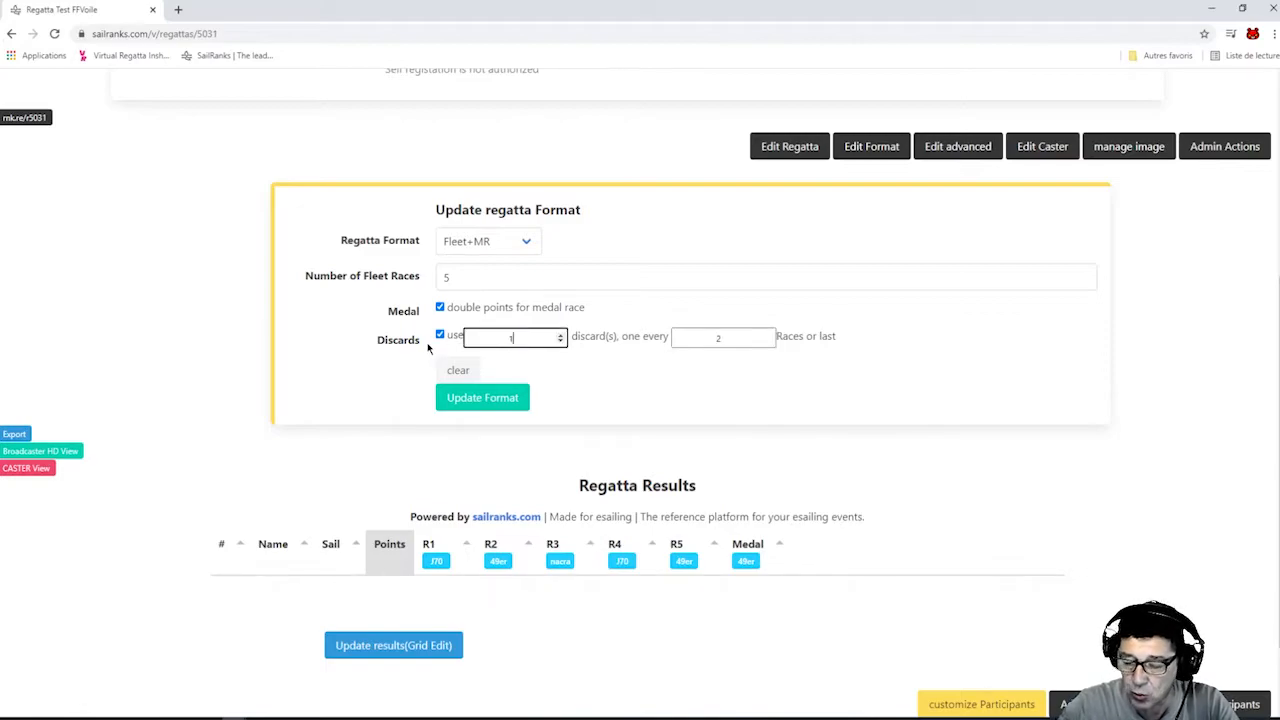
key(Tab)
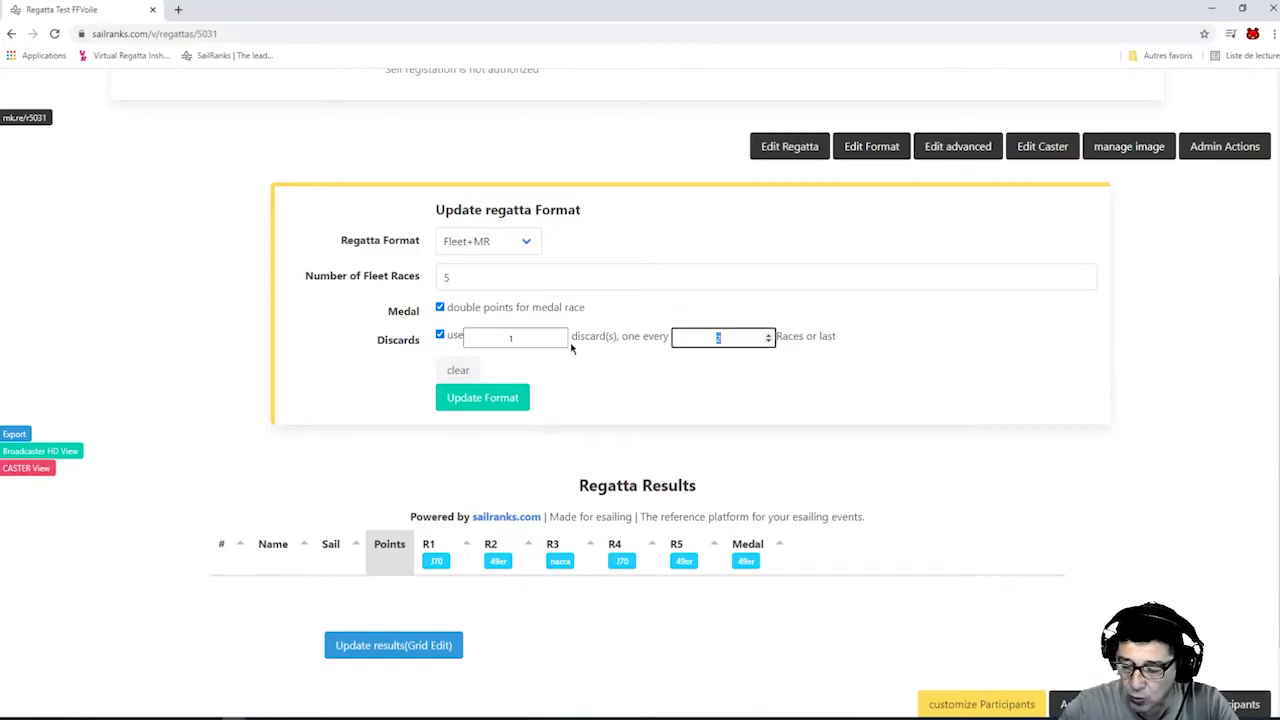
text(5)
click(487, 403)
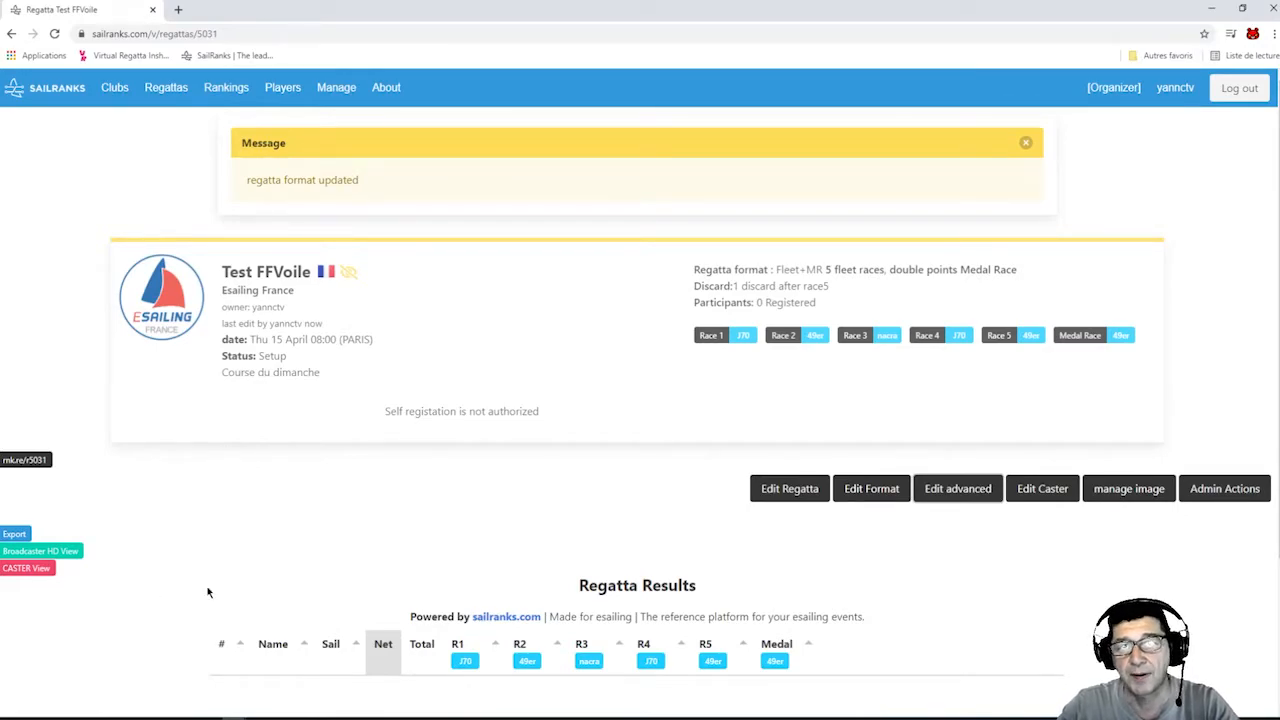
Open the advanced parameters and examine the untie options and each race's grid header, assigned boat and extra configuration.
scroll(340, 586, down, 2)
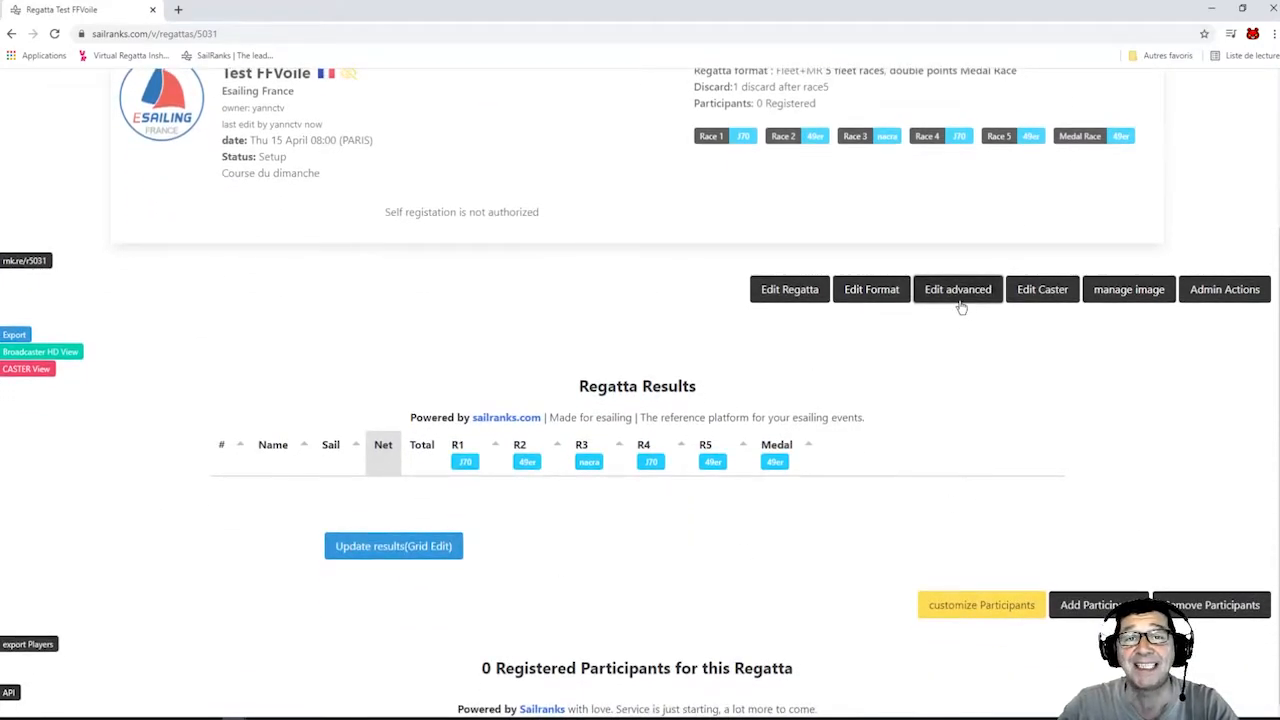
click(964, 293)
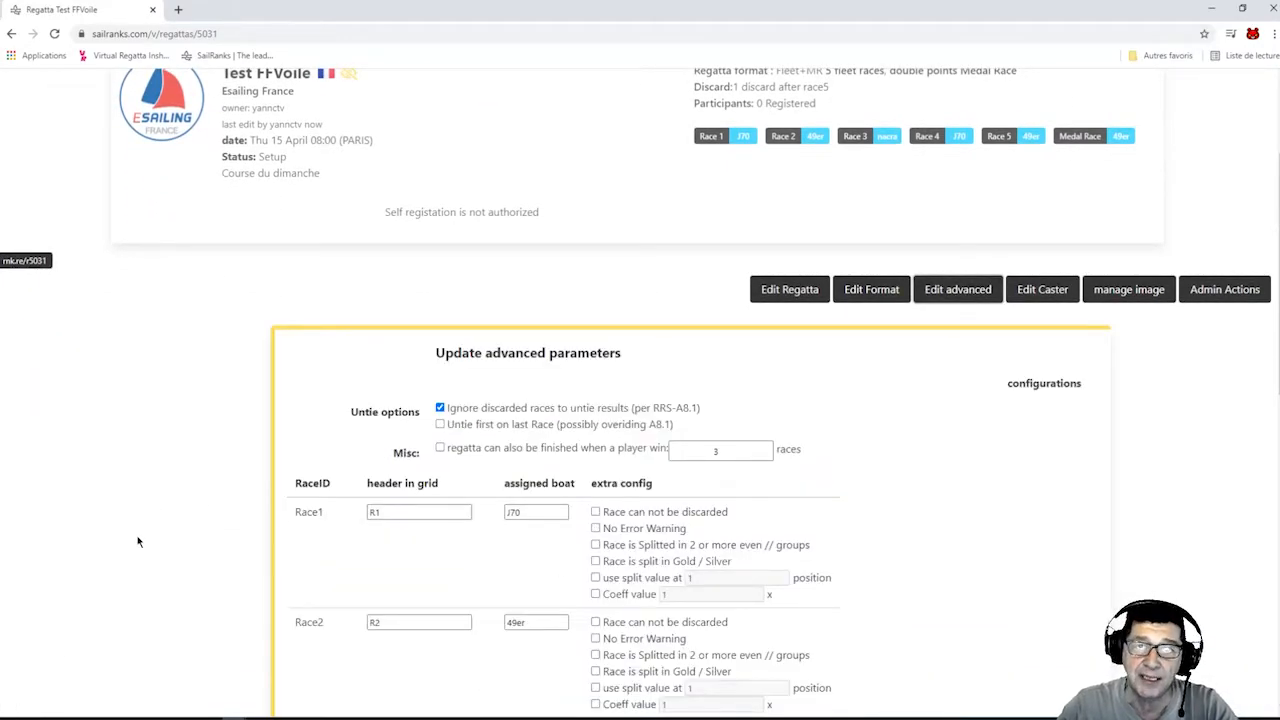
scroll(172, 530, down, 1)
scroll(172, 530, down, 1)
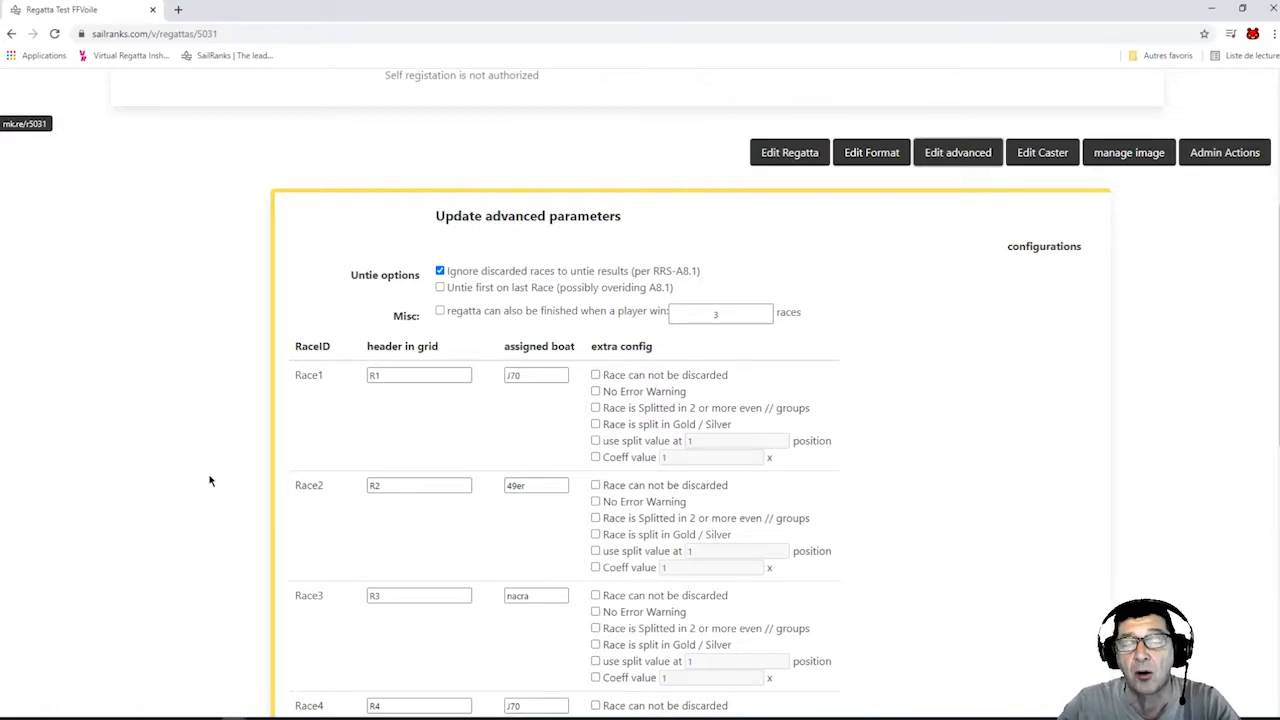
scroll(199, 476, down, 2)
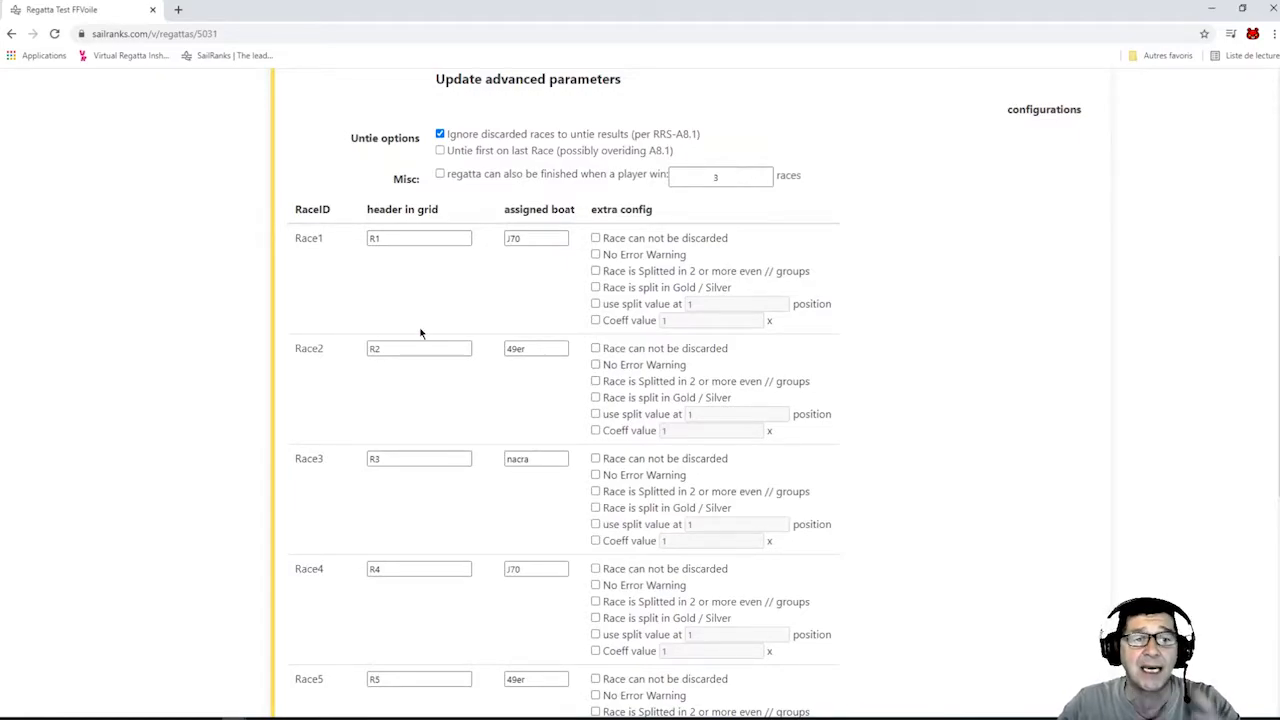
scroll(417, 345, down, 4)
scroll(417, 352, up, 4)
scroll(400, 375, down, 3)
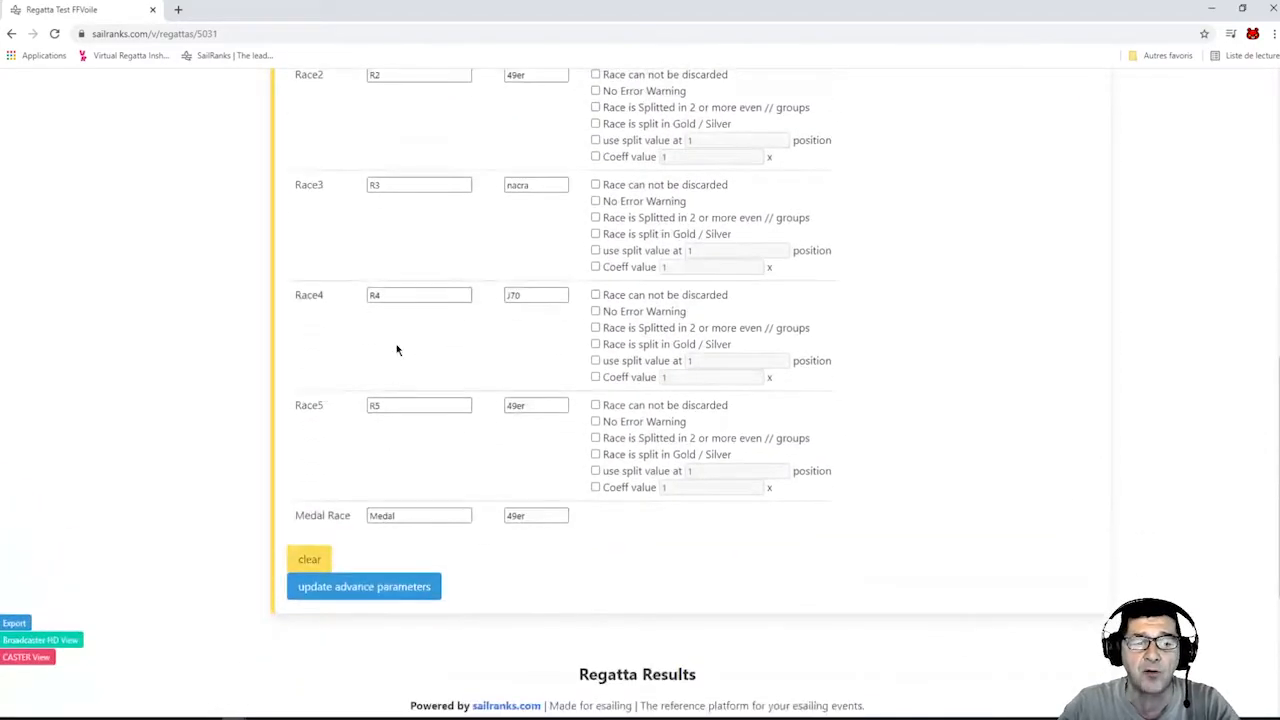
scroll(670, 313, up, 4)
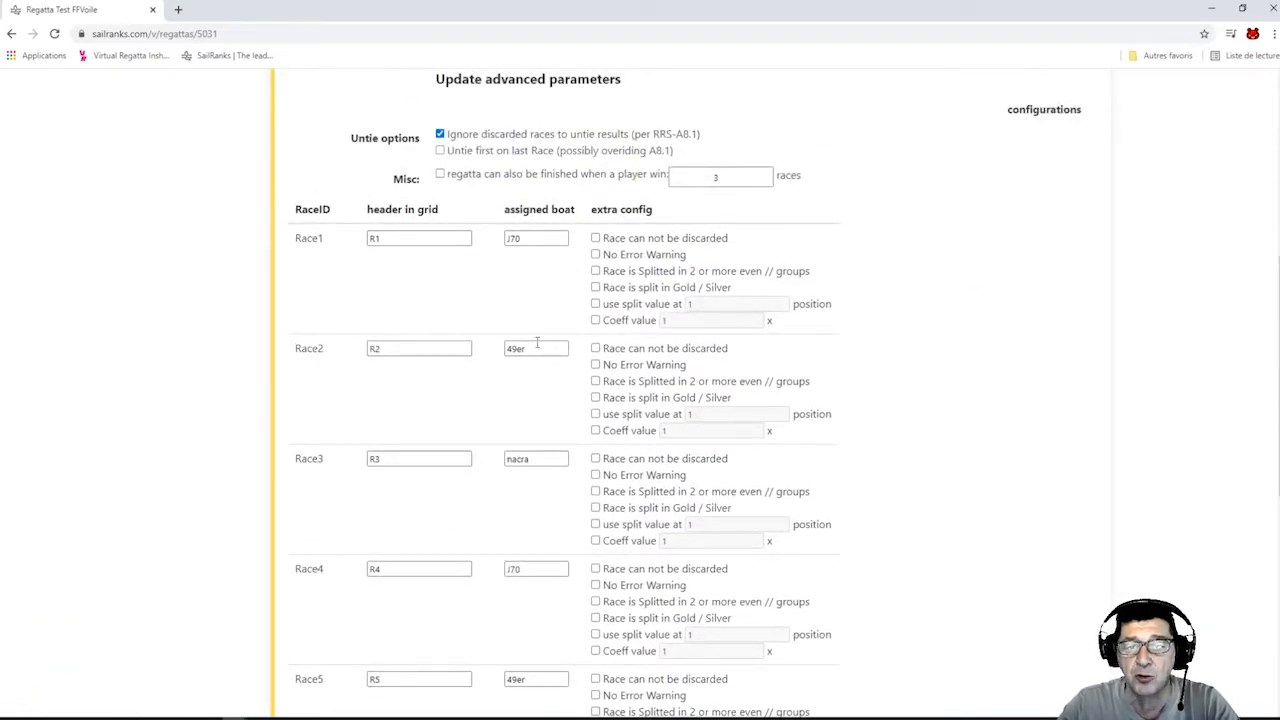
scroll(545, 372, down, 2)
scroll(556, 340, down, 3)
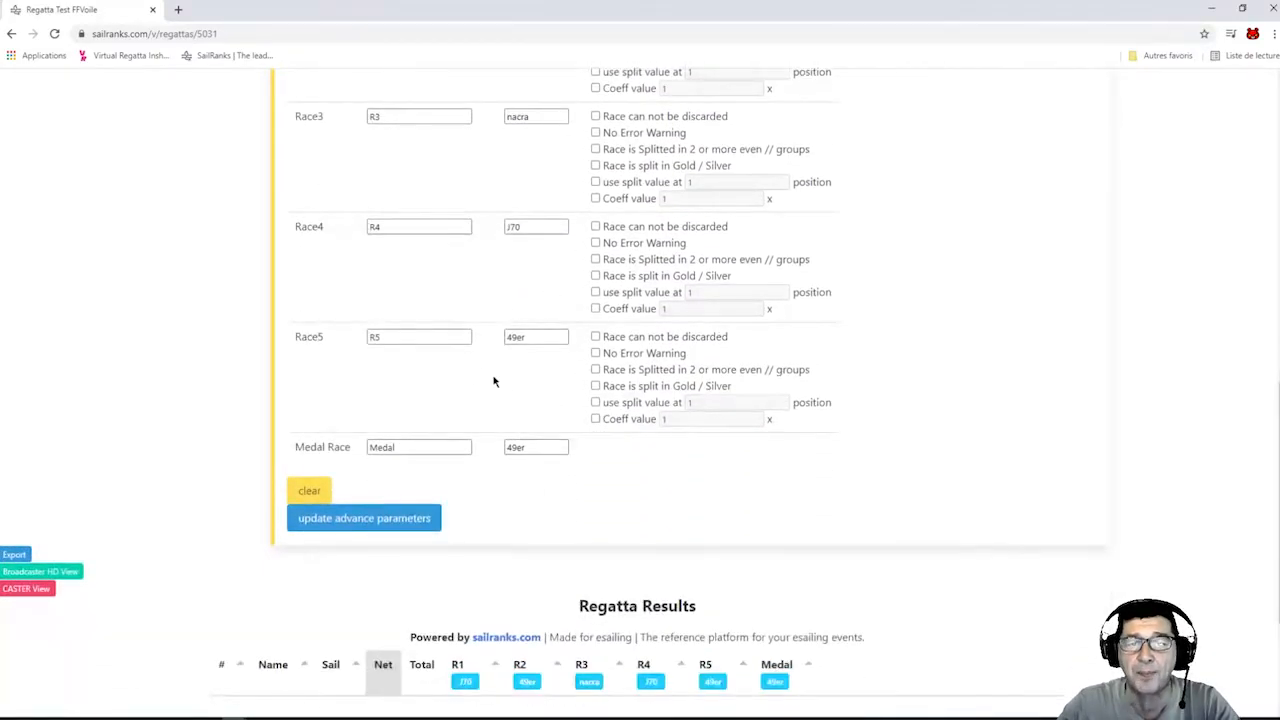
scroll(493, 381, up, 5)
Change the assigned boat of Race1 to 49er.
click(543, 240)
drag(543, 240, 395, 251)
key(BackSpace)
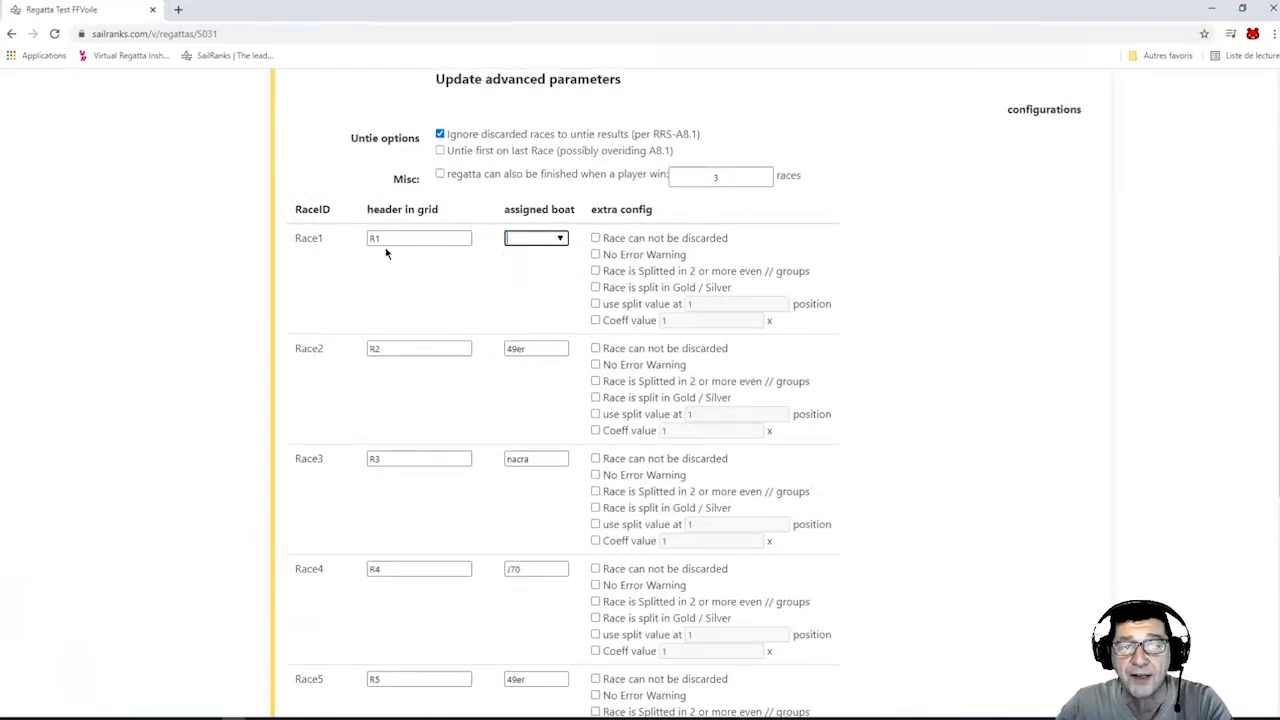
click(559, 239)
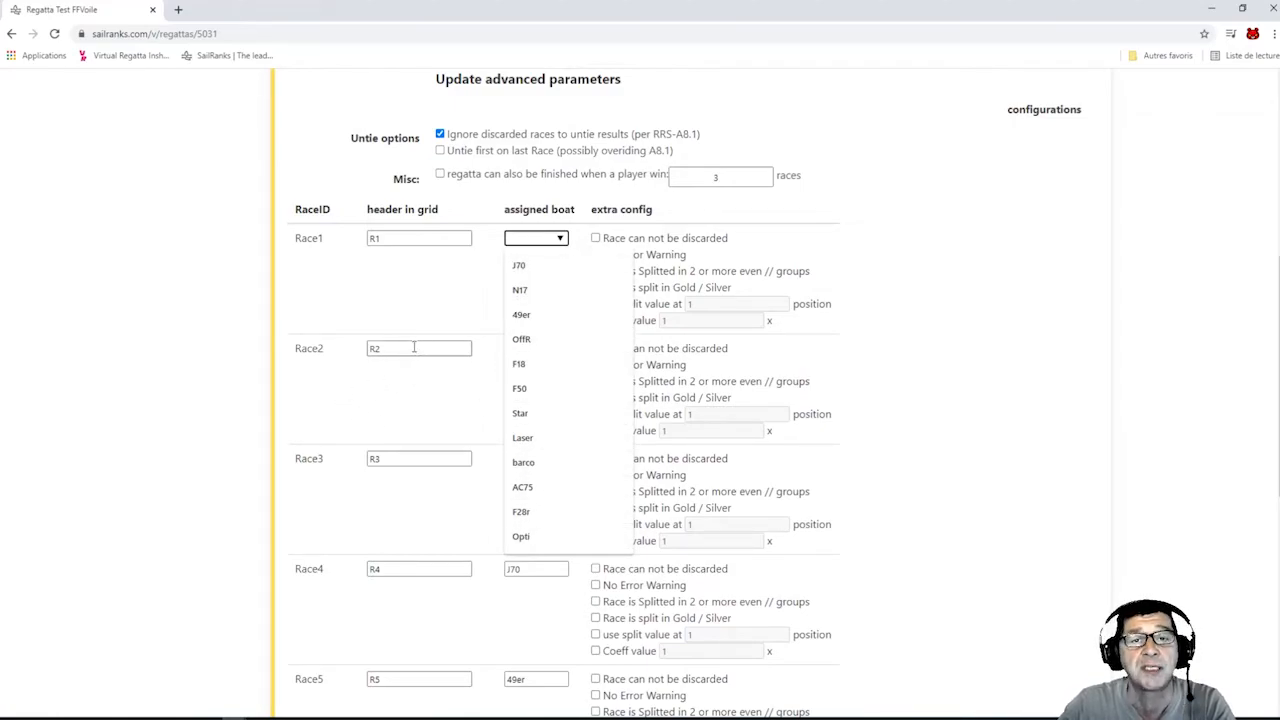
click(560, 321)
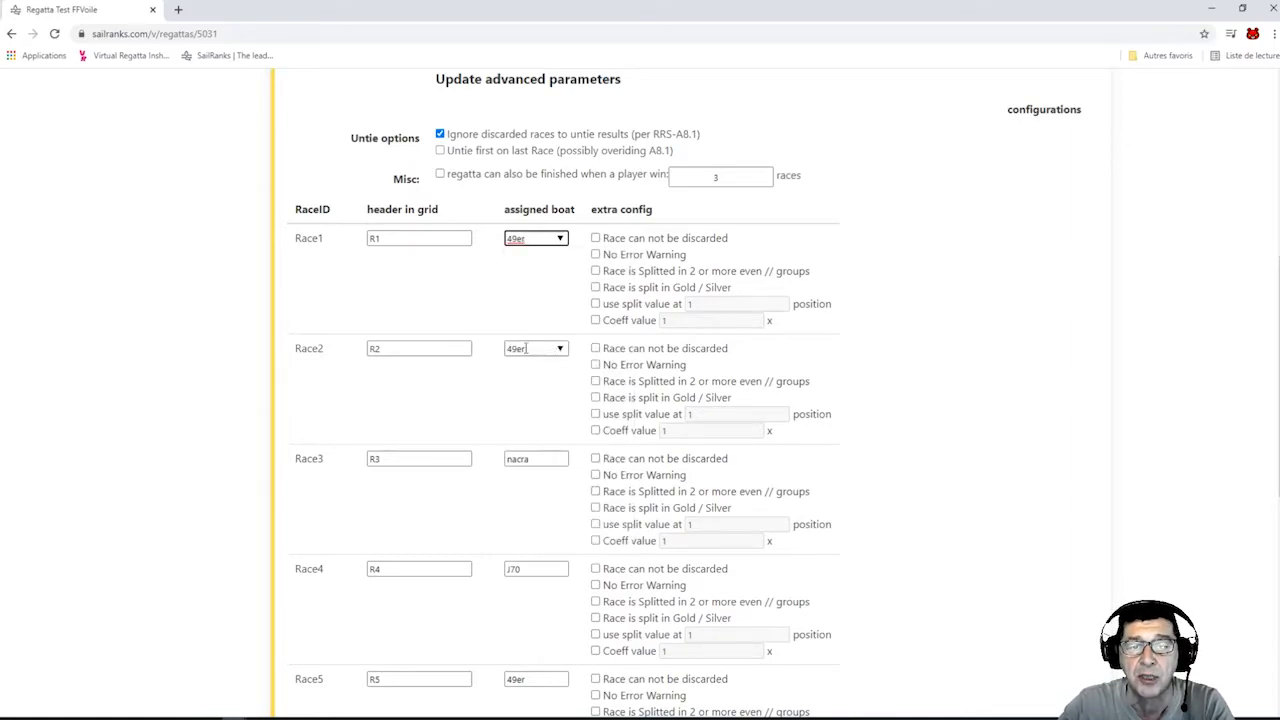
Replace the assigned boat of Race3 with 49er.
scroll(457, 371, down, 2)
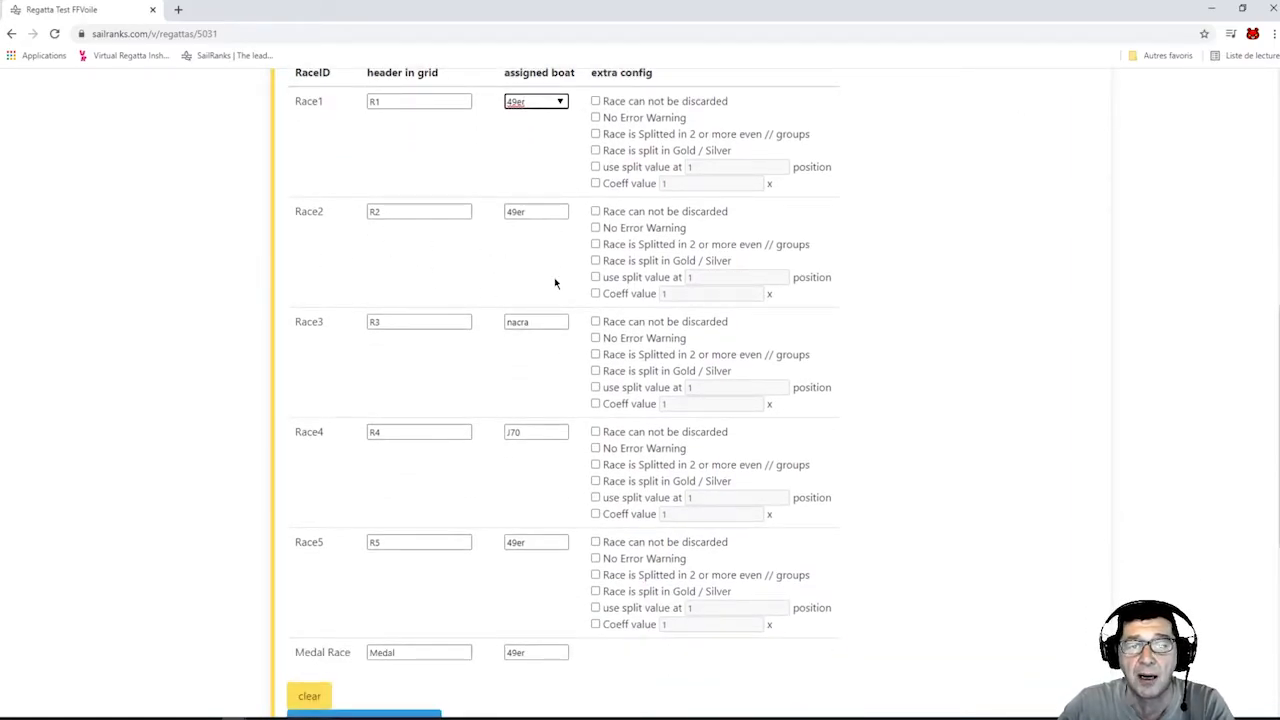
click(562, 324)
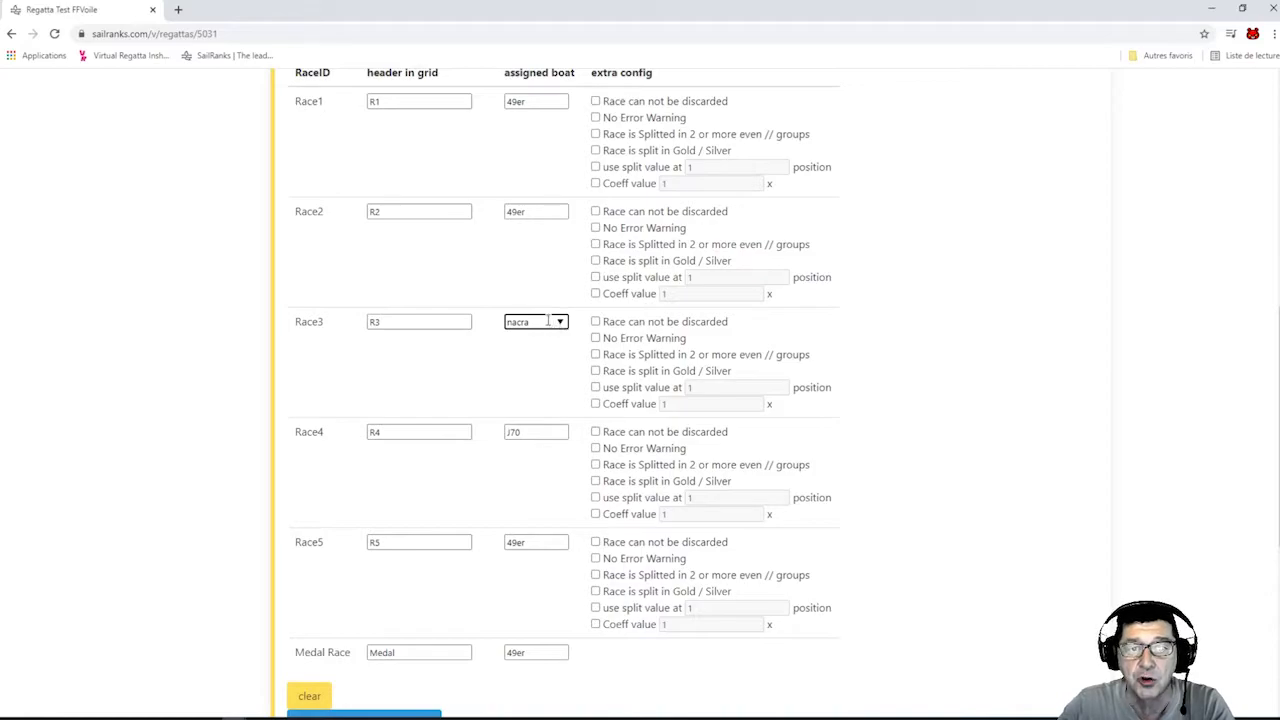
key(BackSpace)
key(BackSpace)
key(BackSpace)
key(BackSpace)
click(560, 321)
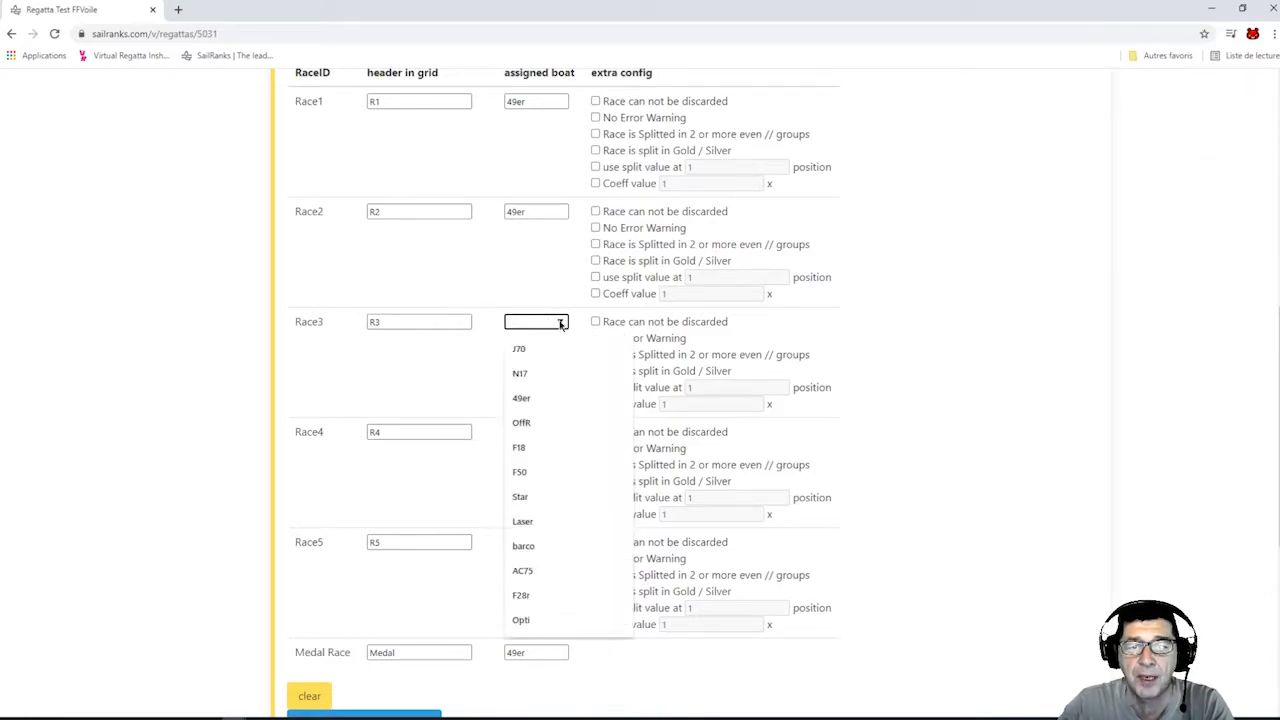
click(530, 405)
Replace the assigned boat of Race4 with 49er.
click(541, 432)
key(BackSpace)
key(BackSpace)
key(BackSpace)
click(560, 432)
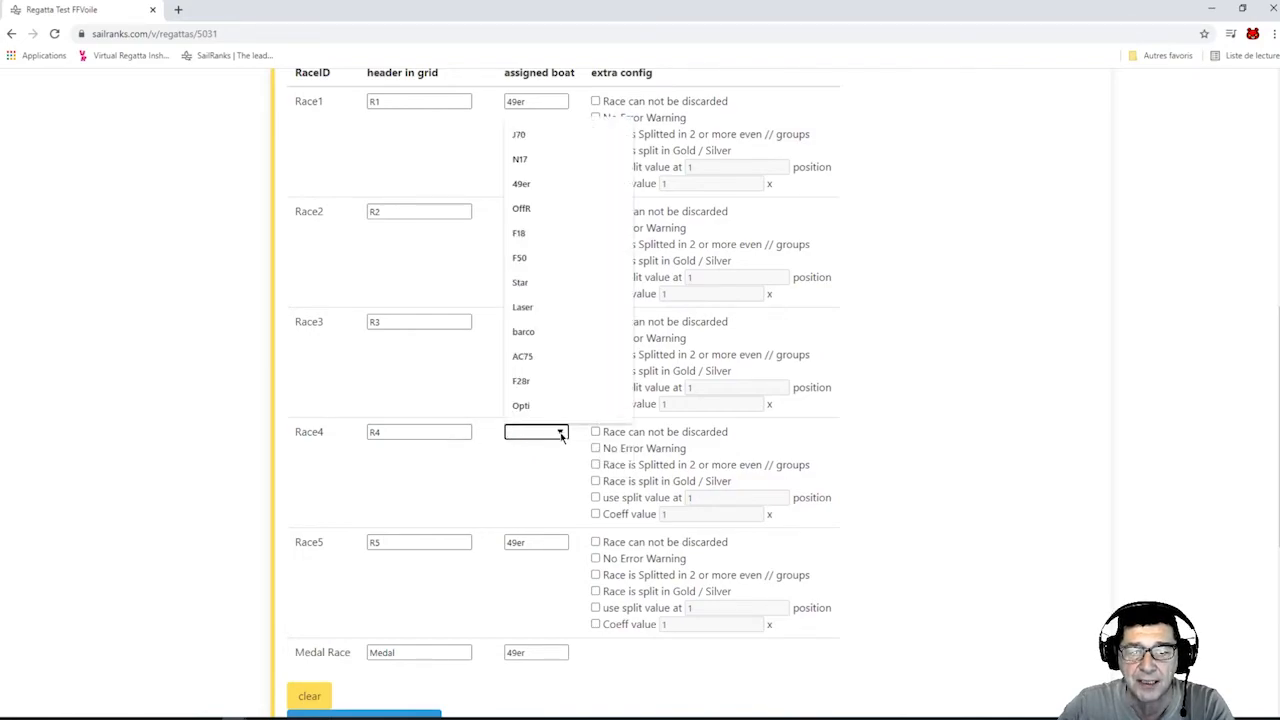
click(538, 186)
Check the boats and extra configuration of all races, and save the advanced parameters.
scroll(557, 385, down, 3)
click(551, 334)
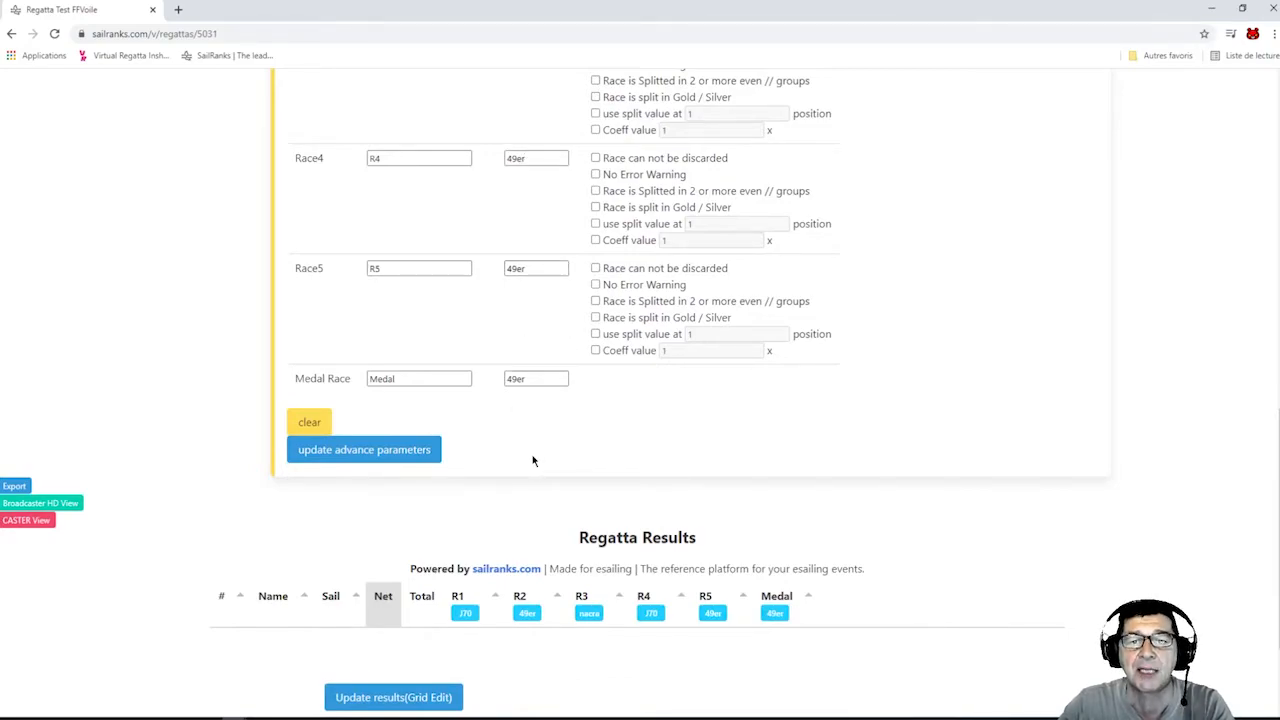
scroll(533, 460, up, 4)
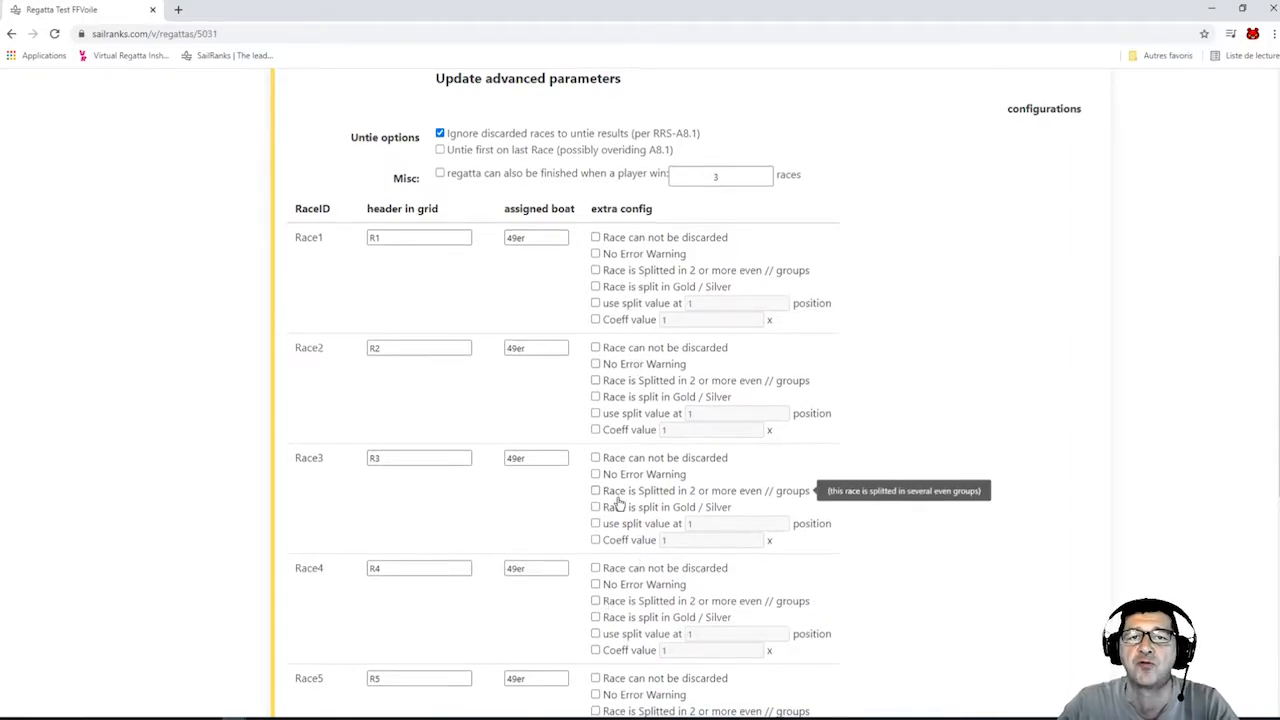
scroll(605, 525, down, 3)
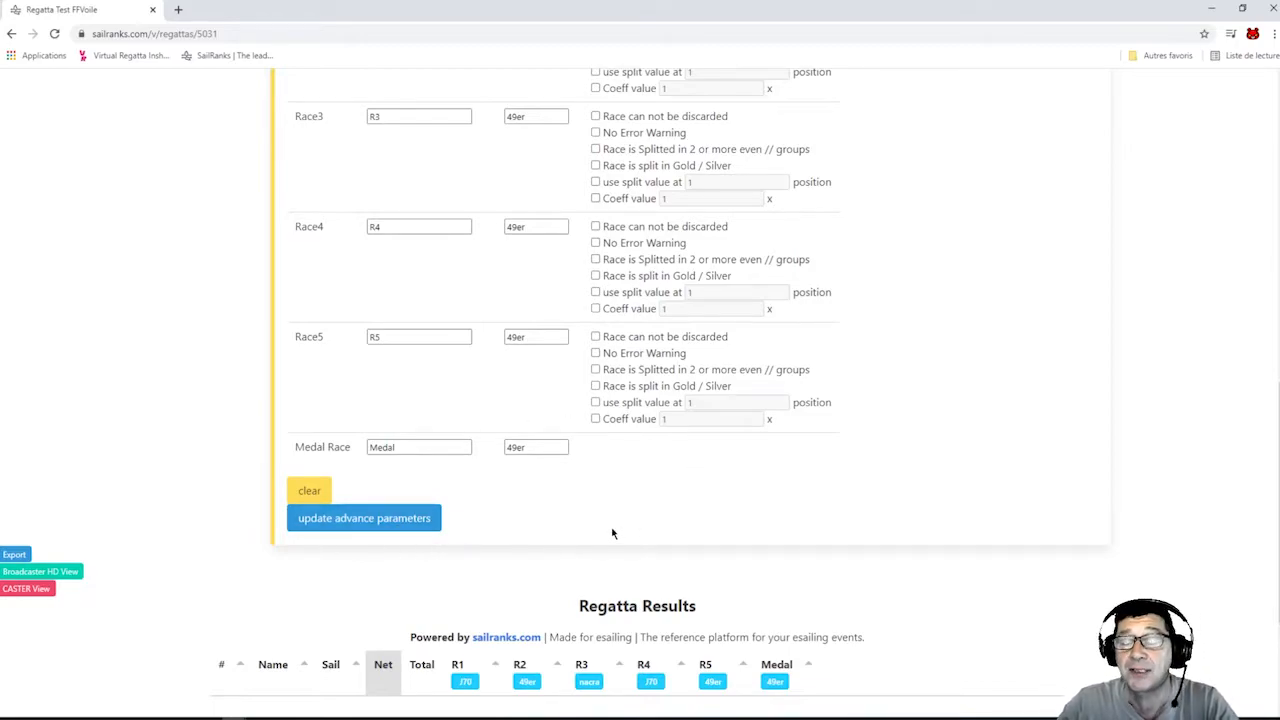
click(370, 528)
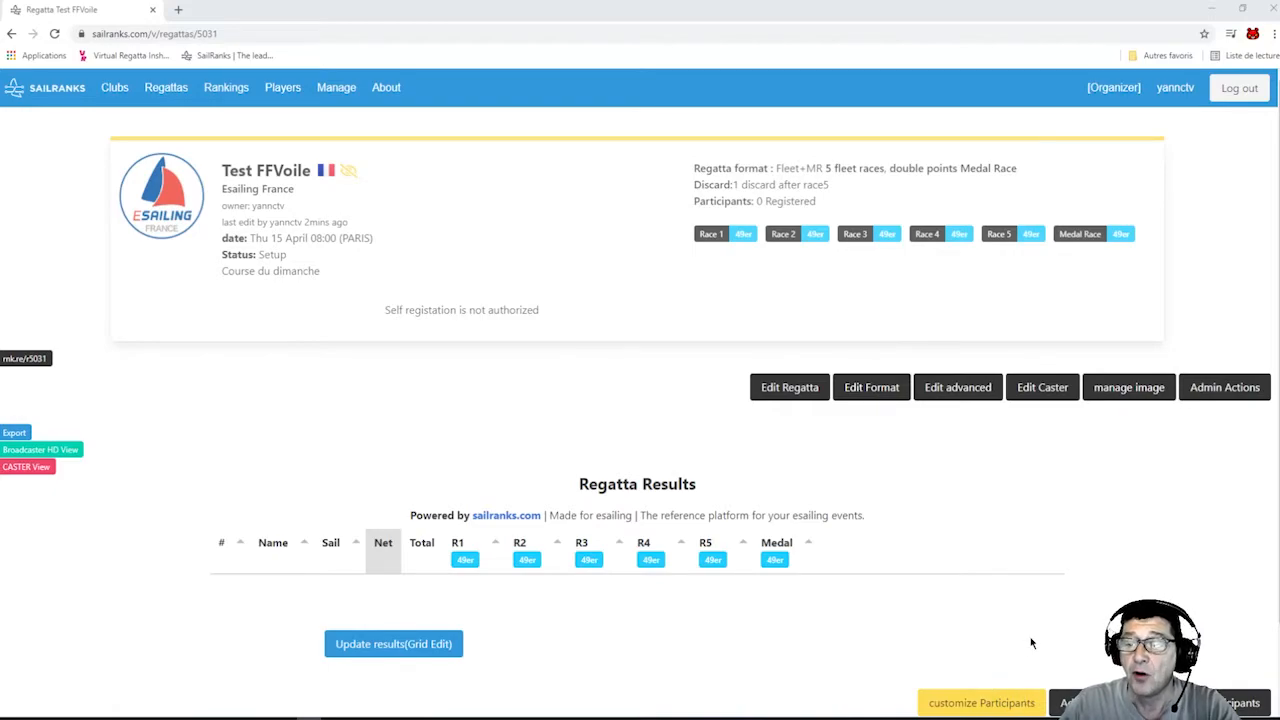
Open the participant entry form, search for the organizer's player handle, and add the French player with sail 5940 to the selection.
scroll(1014, 654, down, 1)
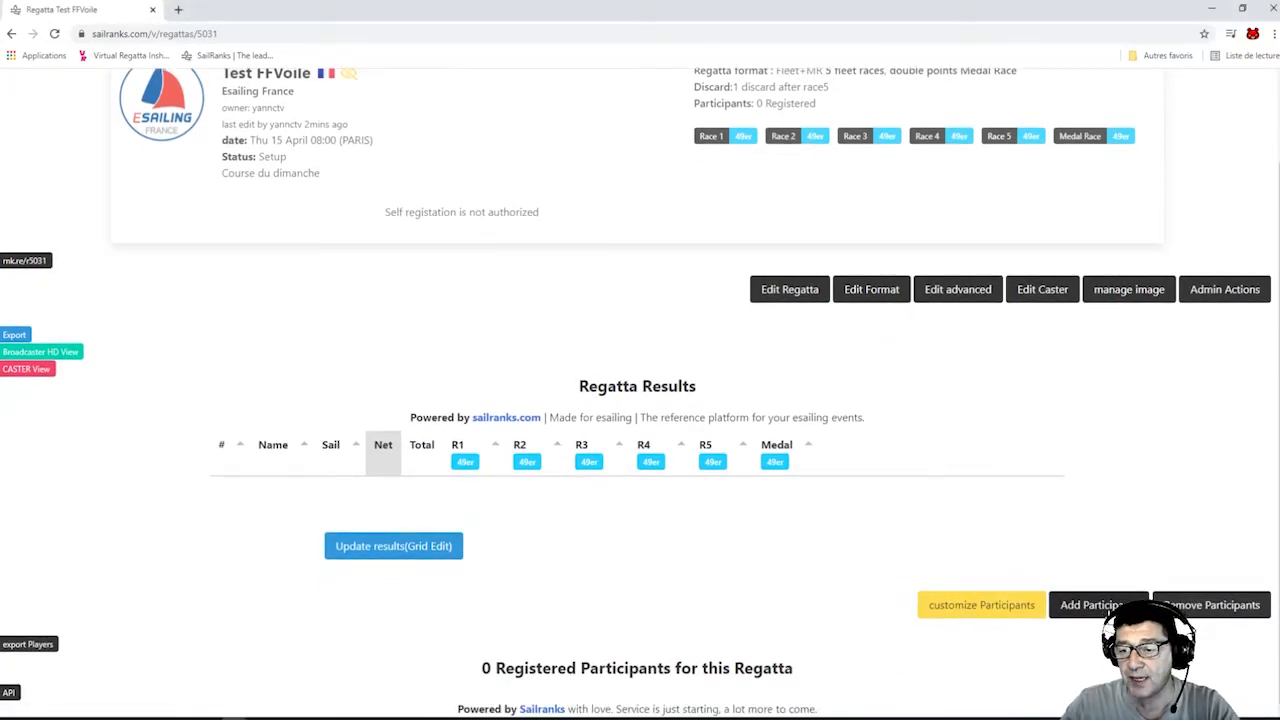
click(1098, 605)
scroll(740, 569, down, 4)
scroll(740, 569, down, 2)
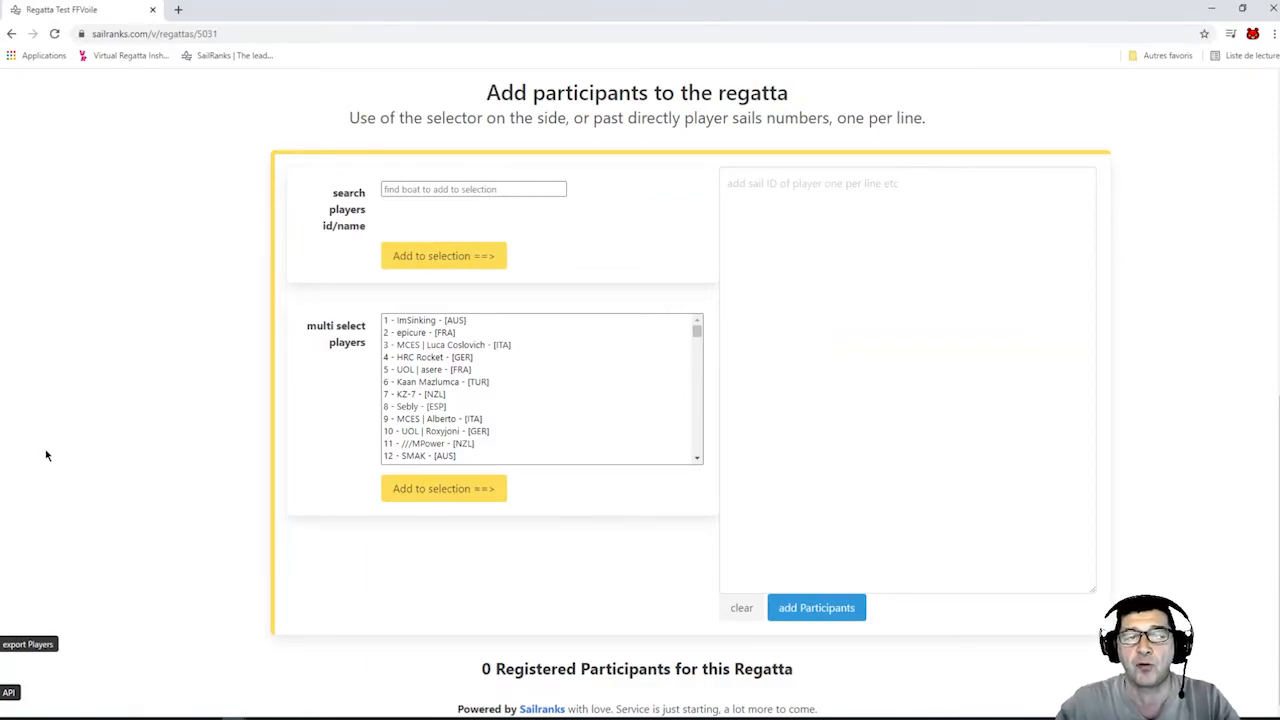
click(440, 186)
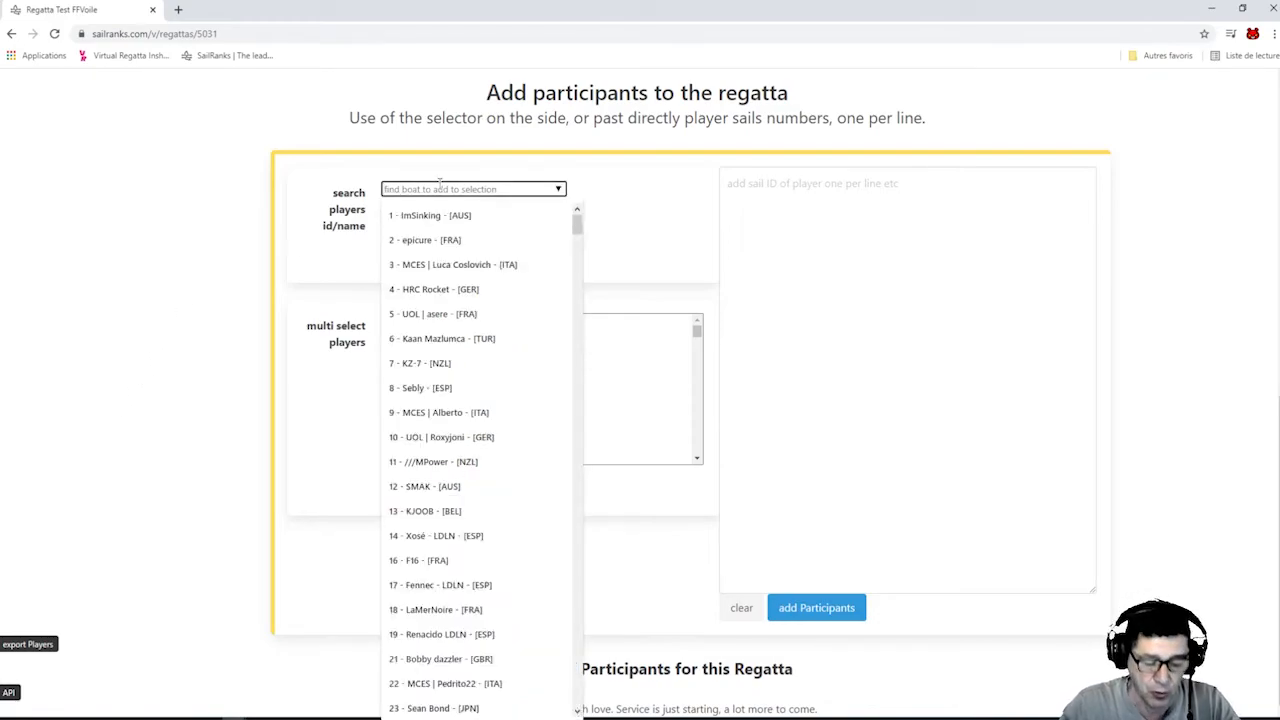
text(yannctv)
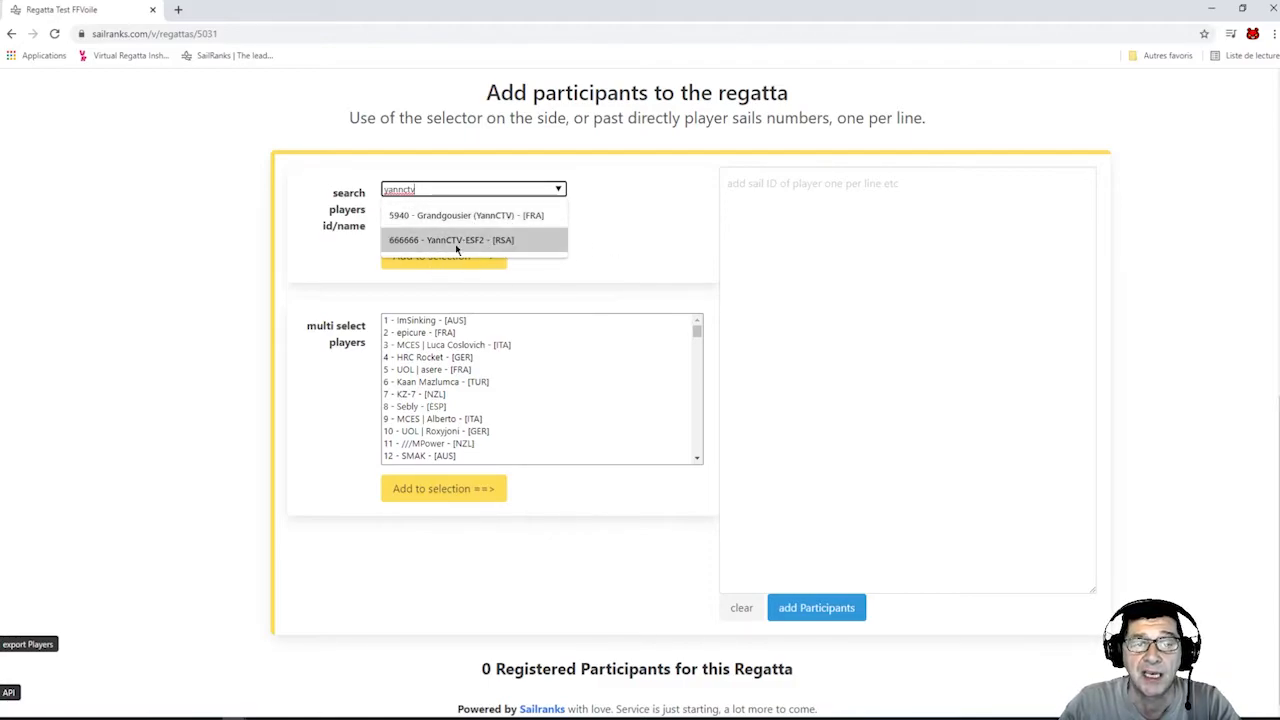
click(428, 218)
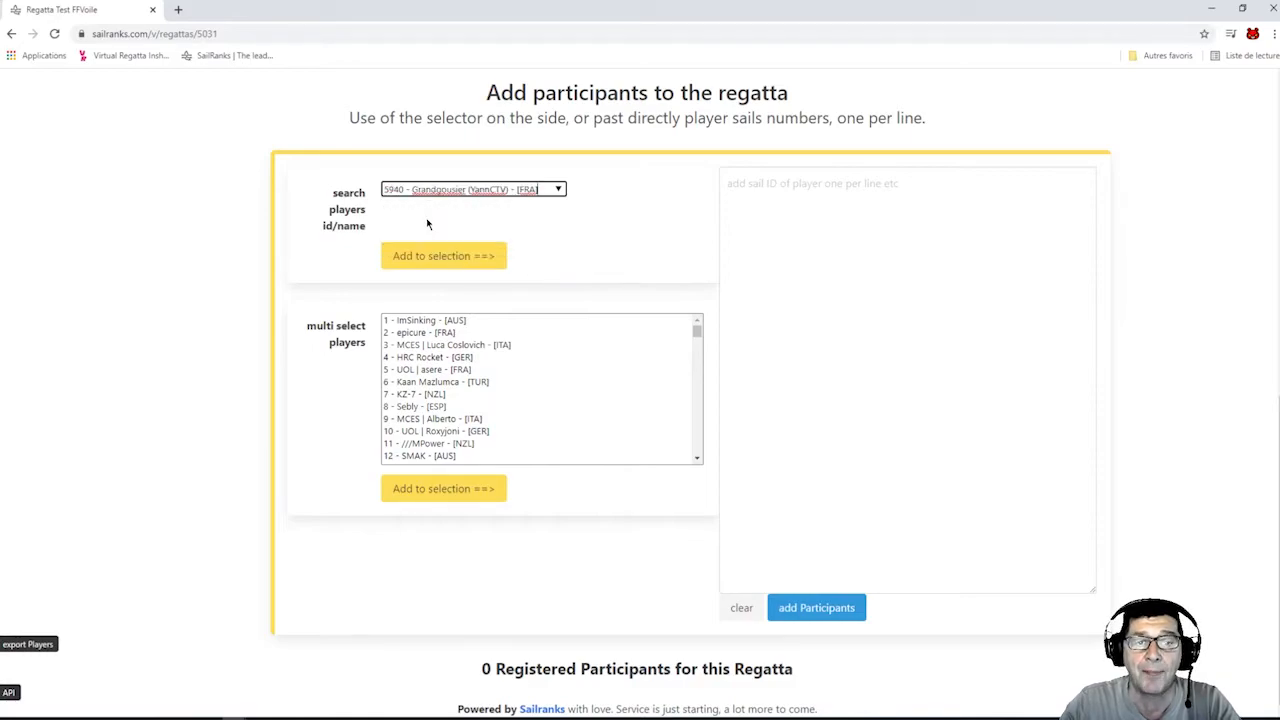
click(430, 258)
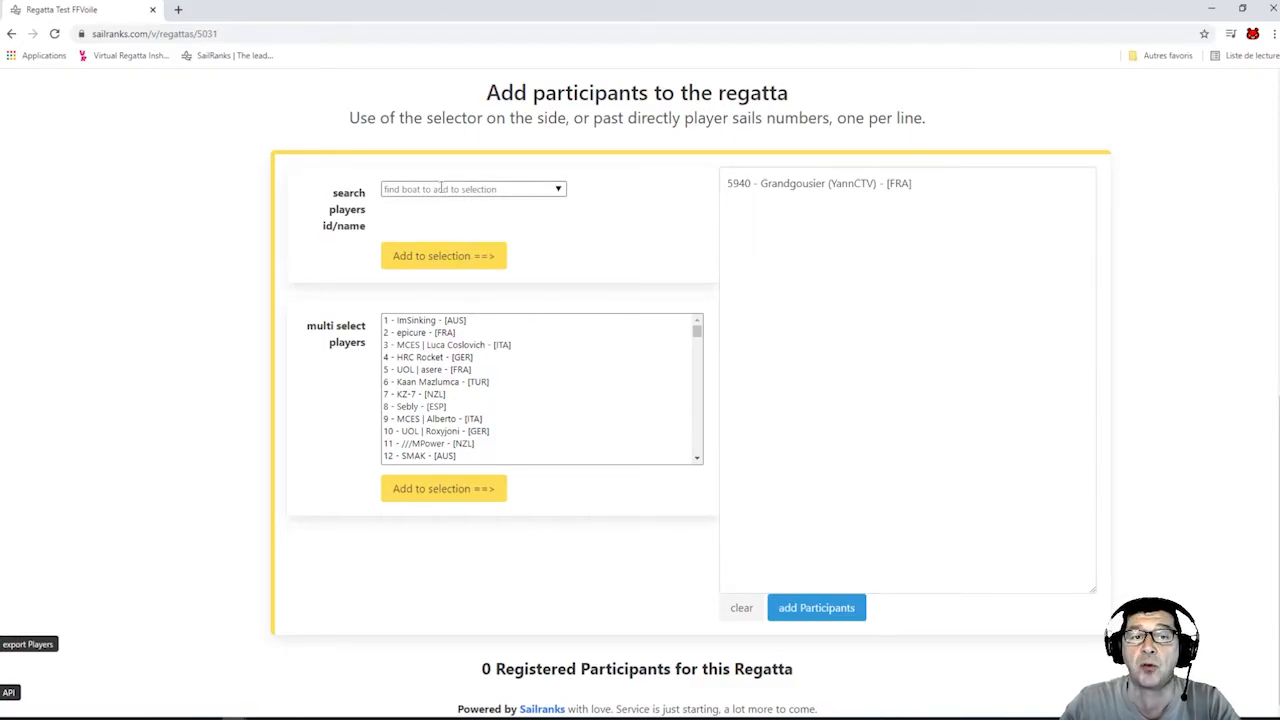
Add the South African player with sail 666666 to the selection and register both selected players in the regatta.
click(440, 188)
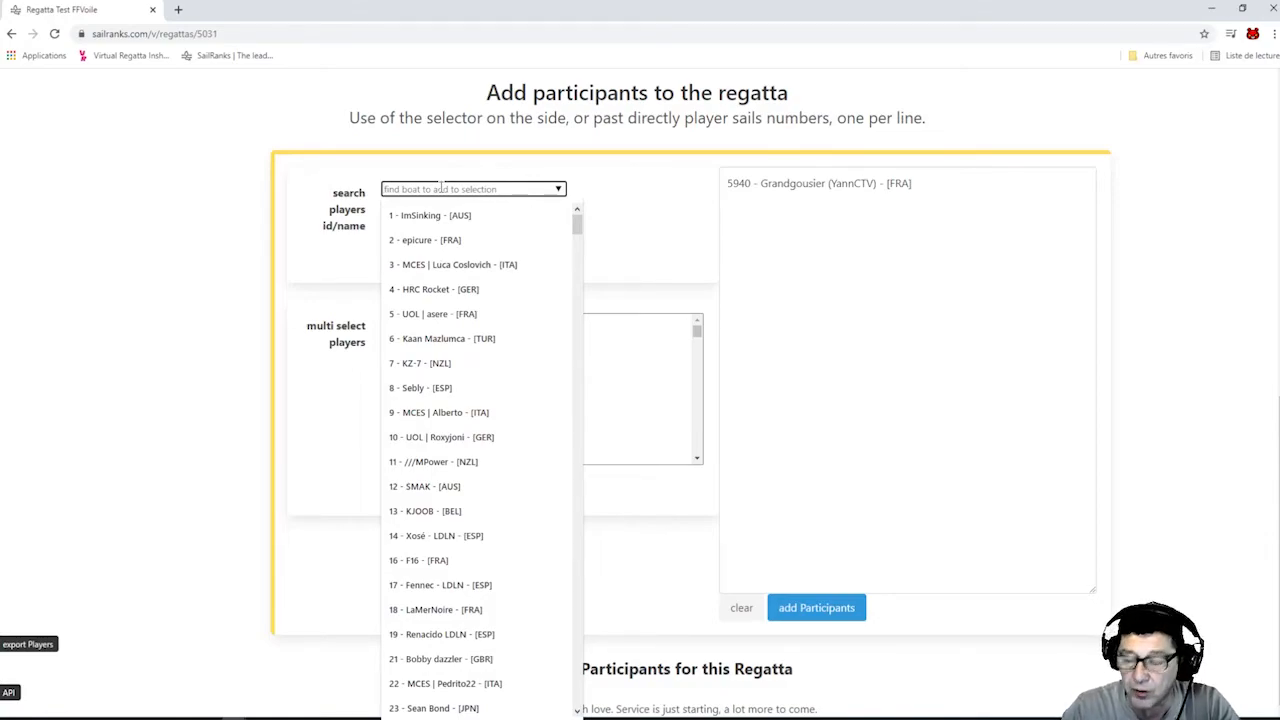
text(666666)
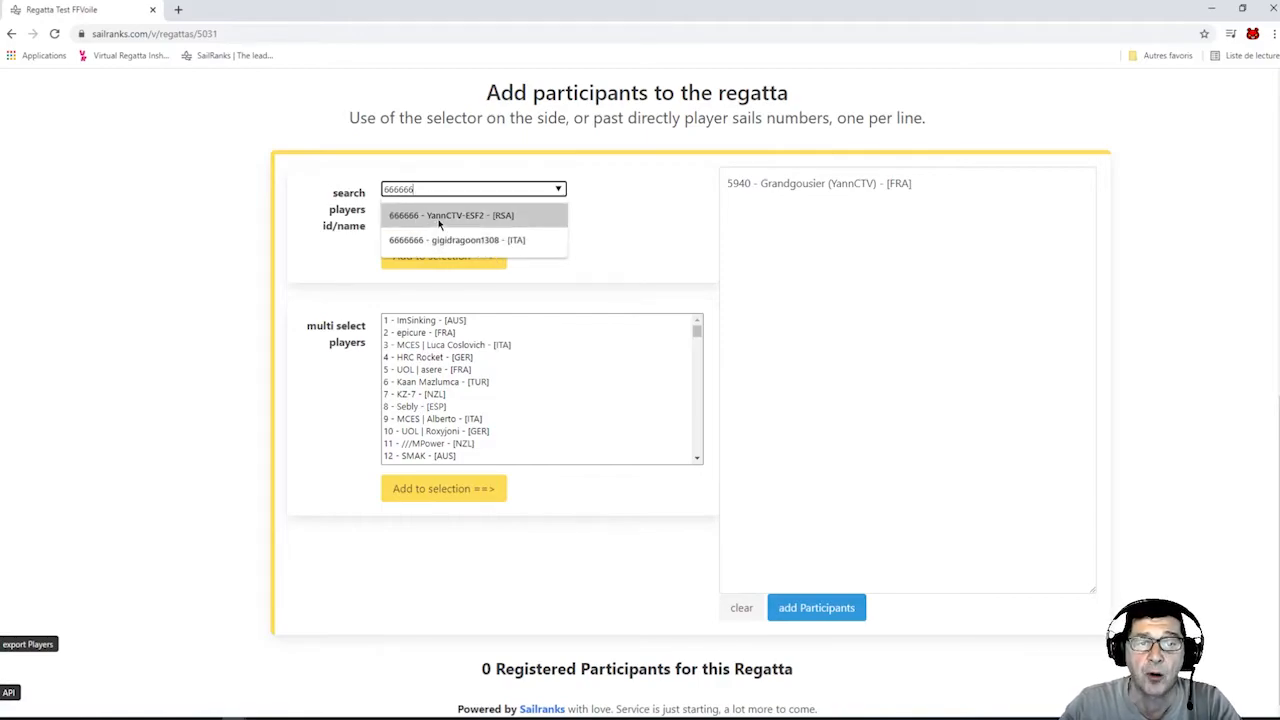
click(437, 222)
click(430, 257)
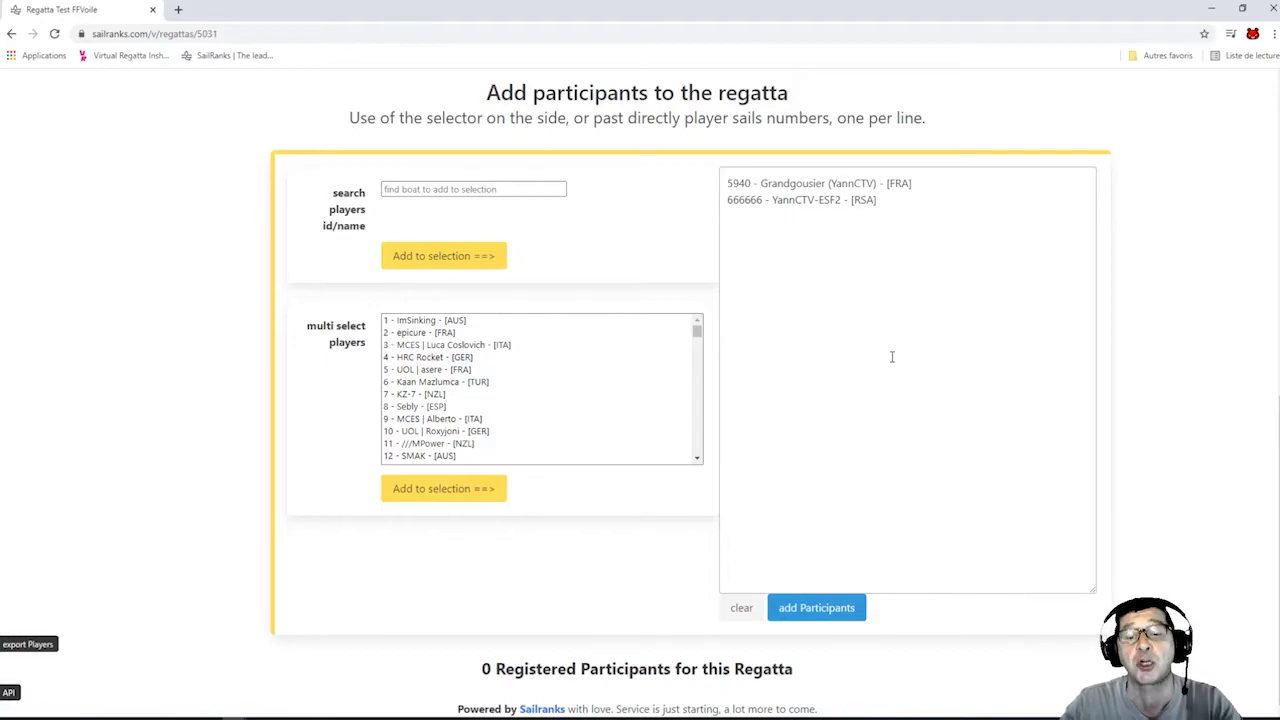
click(817, 608)
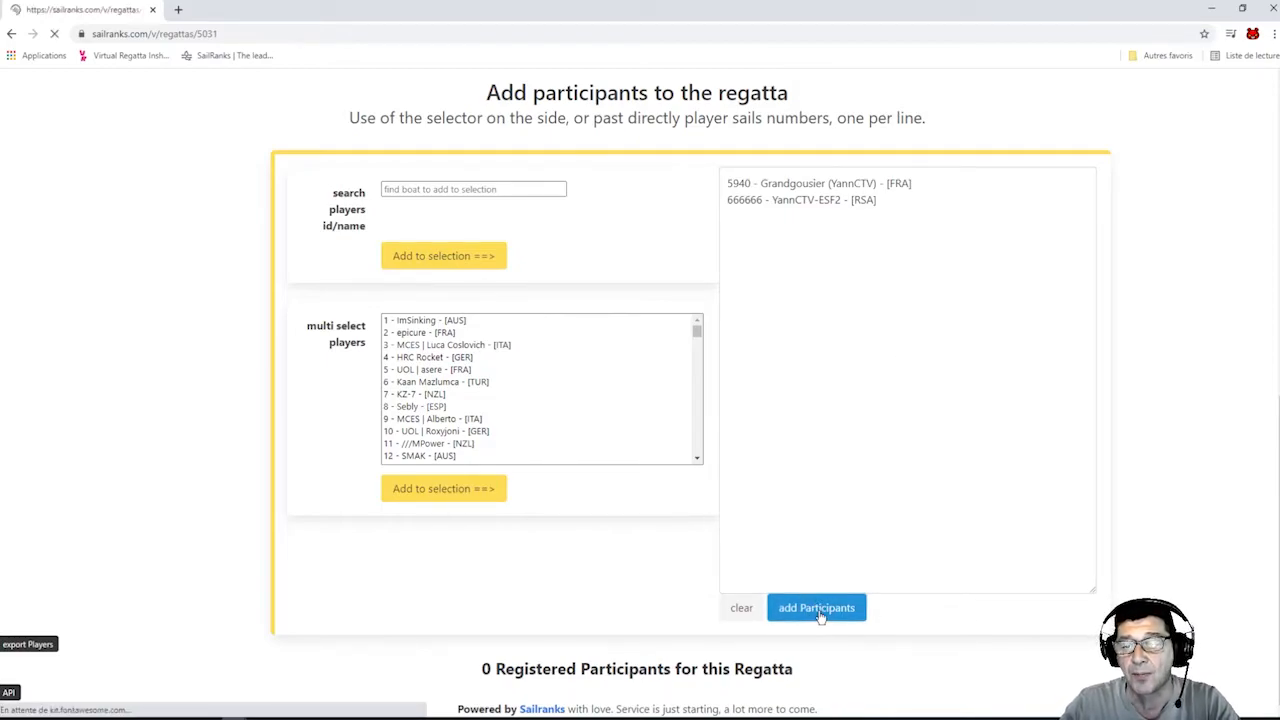
Reopen the participant entry form, switch to the Excel player list, and copy the sail numbers in D1:D5.
scroll(546, 449, down, 3)
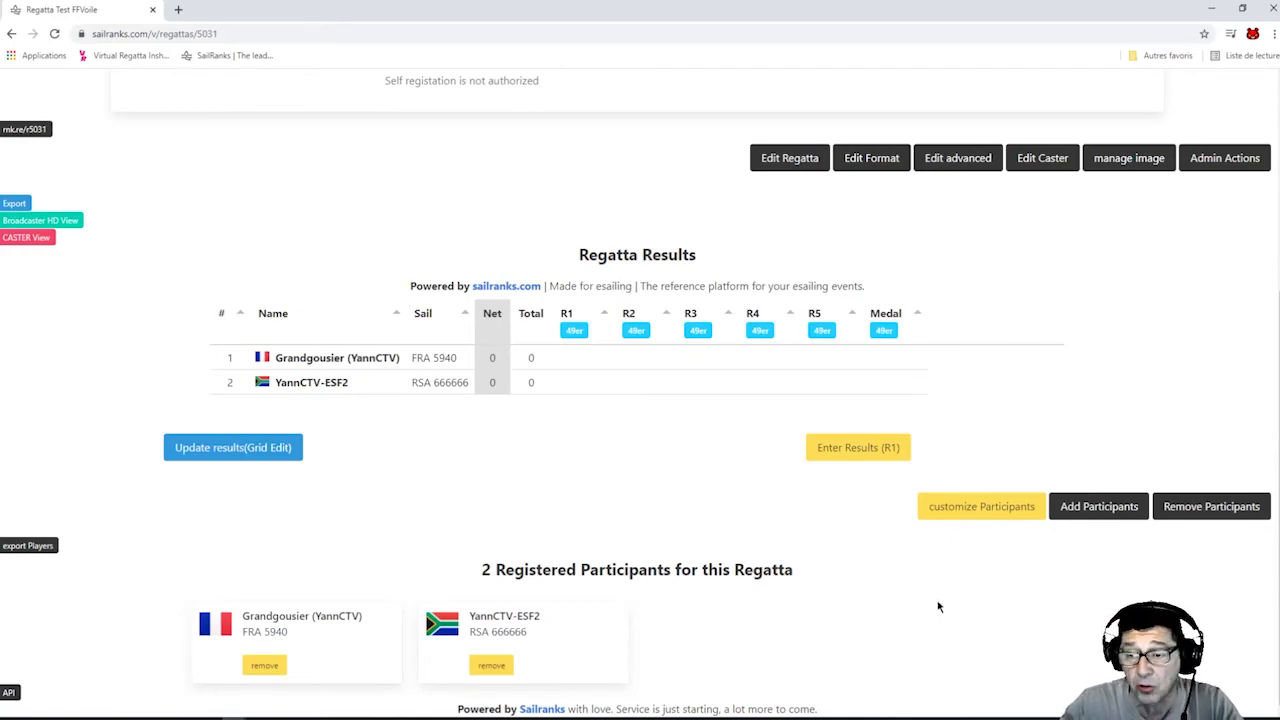
click(1087, 512)
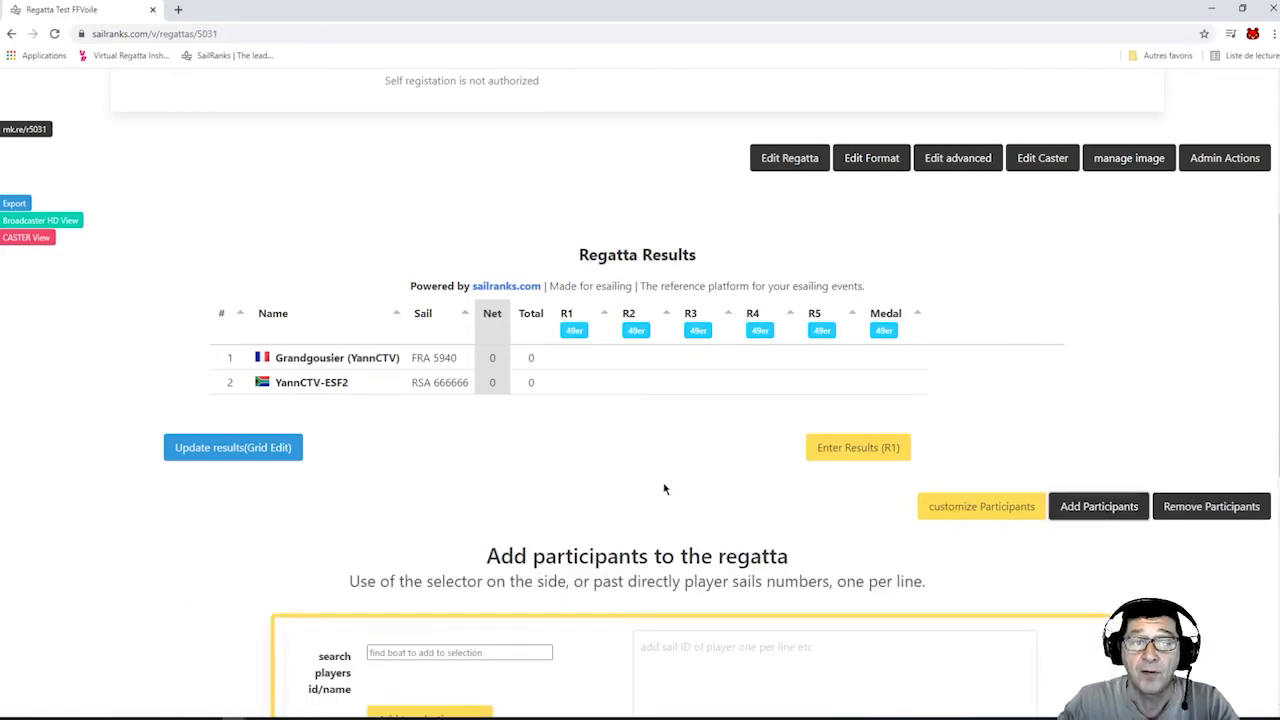
scroll(790, 488, down, 4)
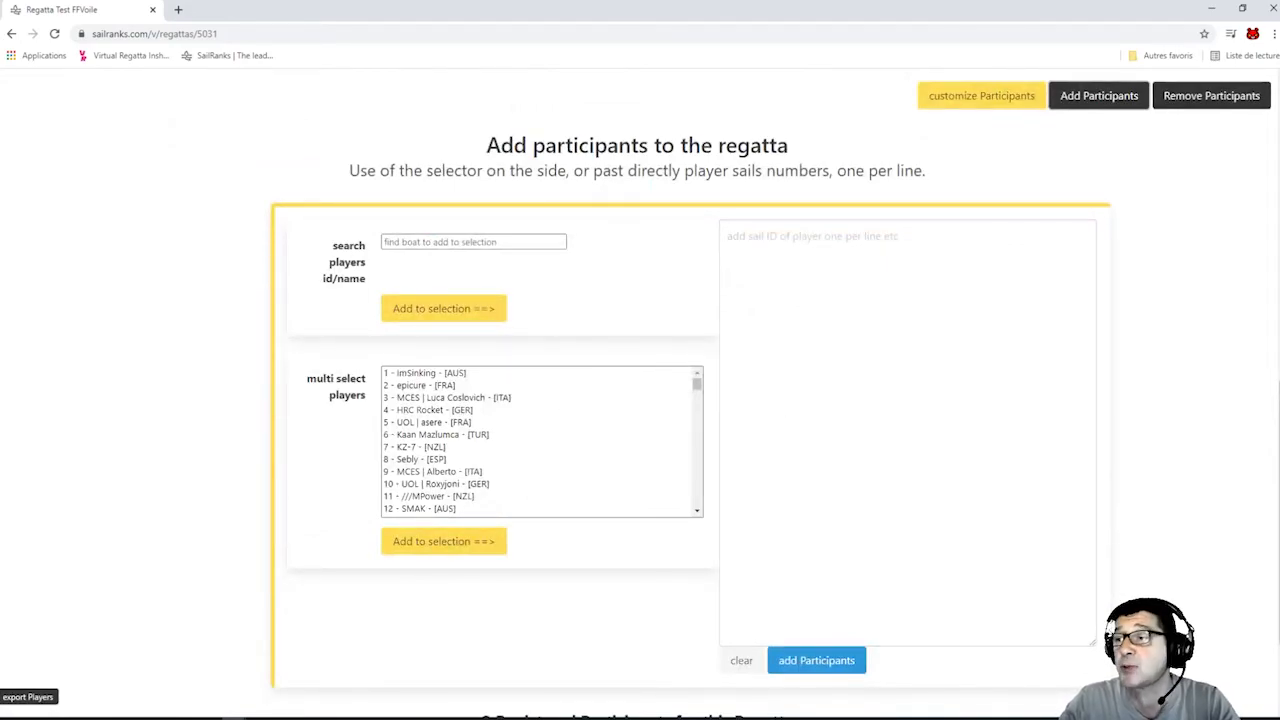
drag(1279, 104, 238, 46)
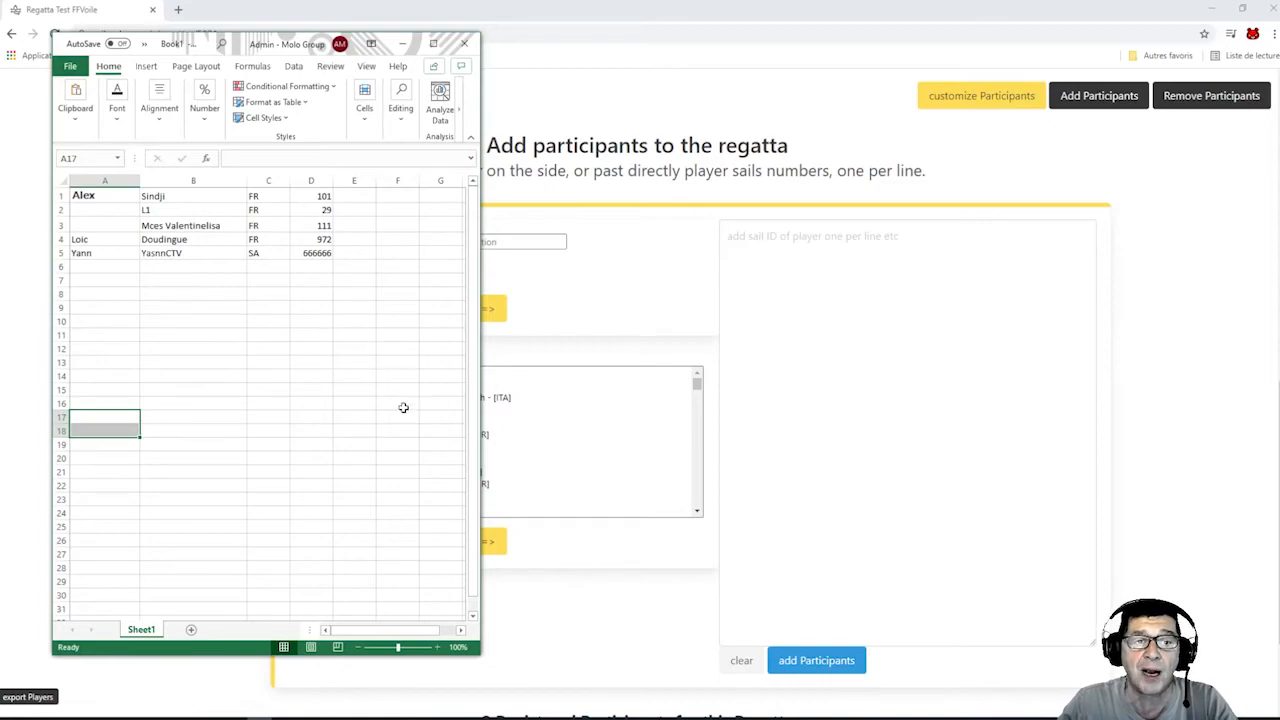
drag(314, 195, 315, 255)
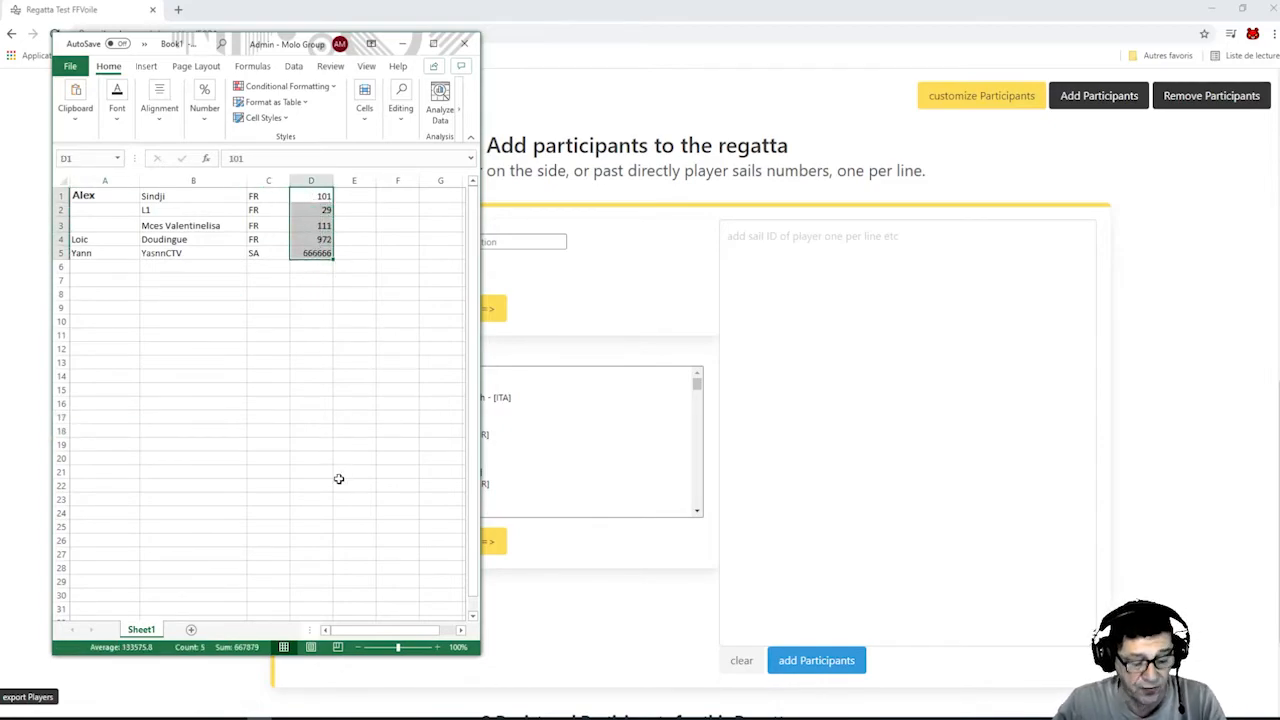
key(ctrl+c)
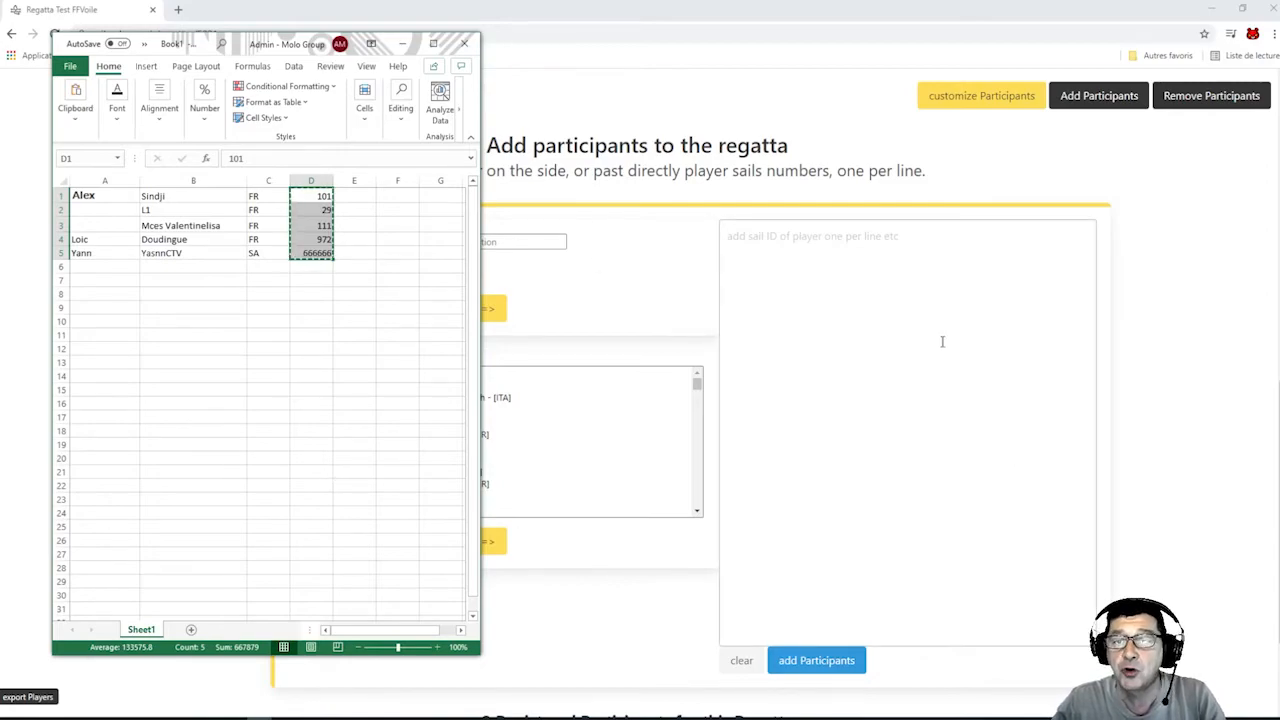
Paste the copied sail numbers 101, 29, 111, 972 and 666666 into the sail ID list and register them as participants.
click(909, 333)
key(ctrl+v)
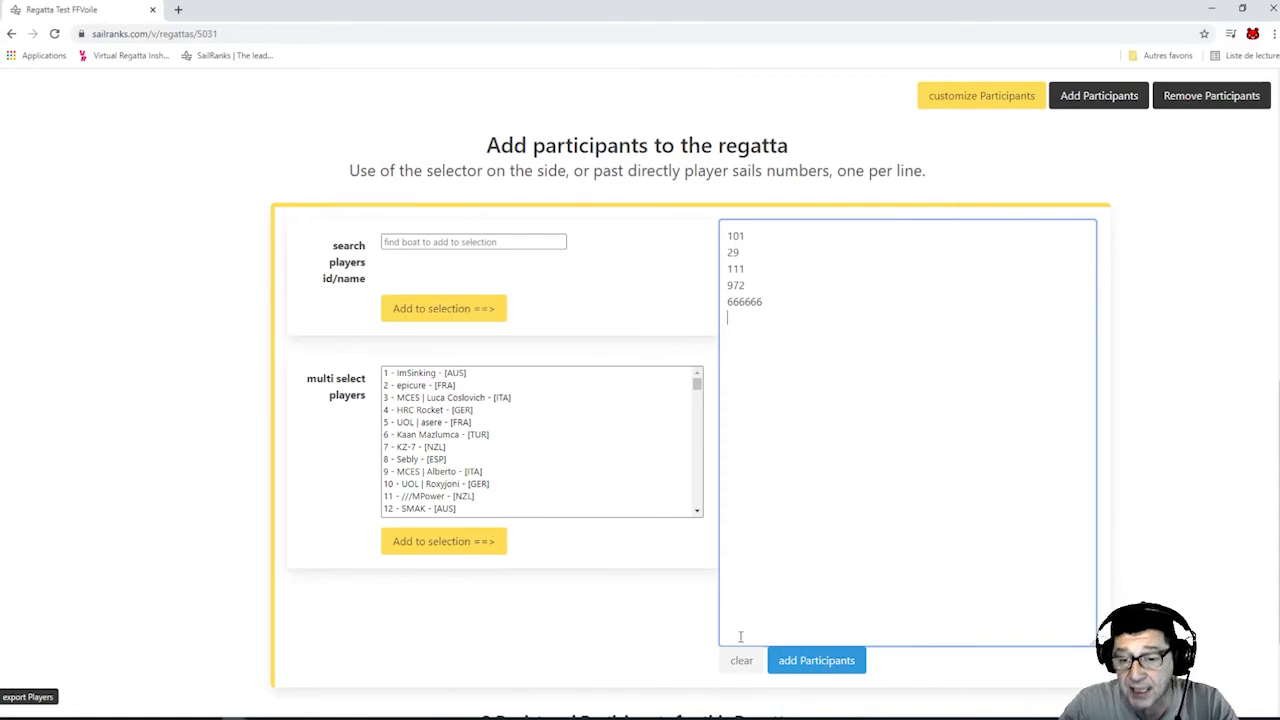
click(822, 670)
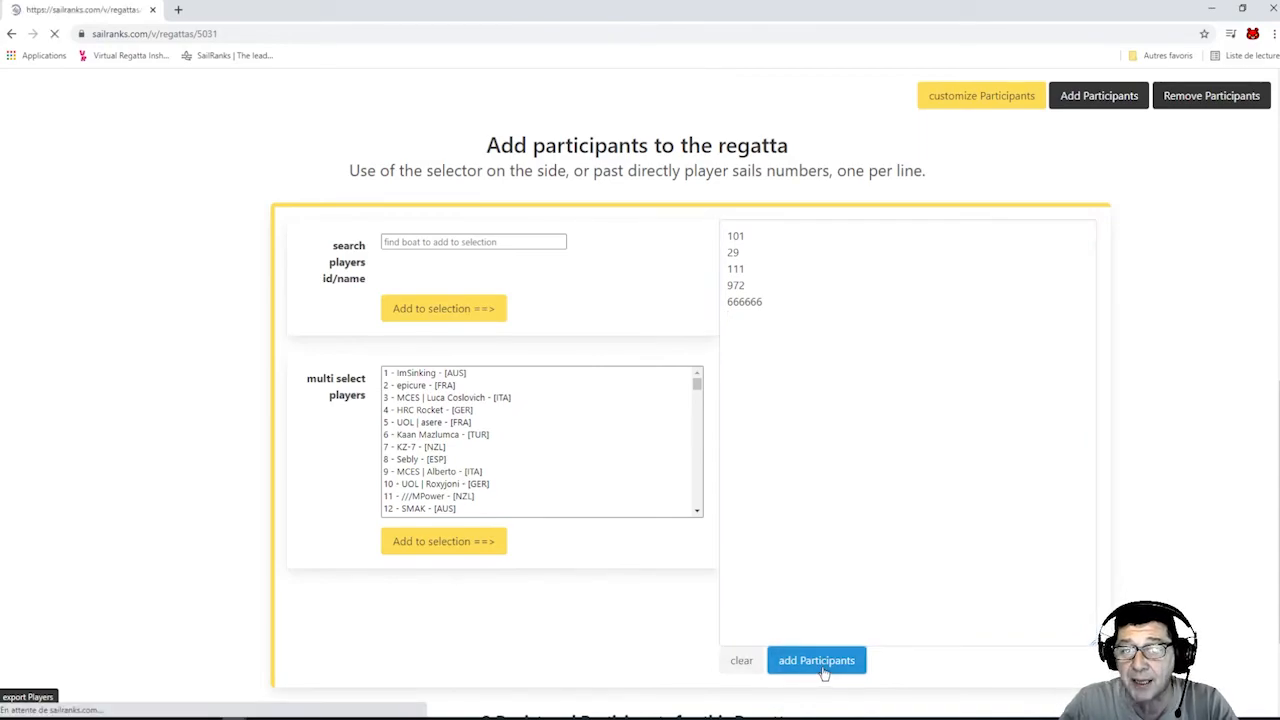
Review the registered participants and remove the player with sail FRA 972 from the regatta.
scroll(797, 600, down, 4)
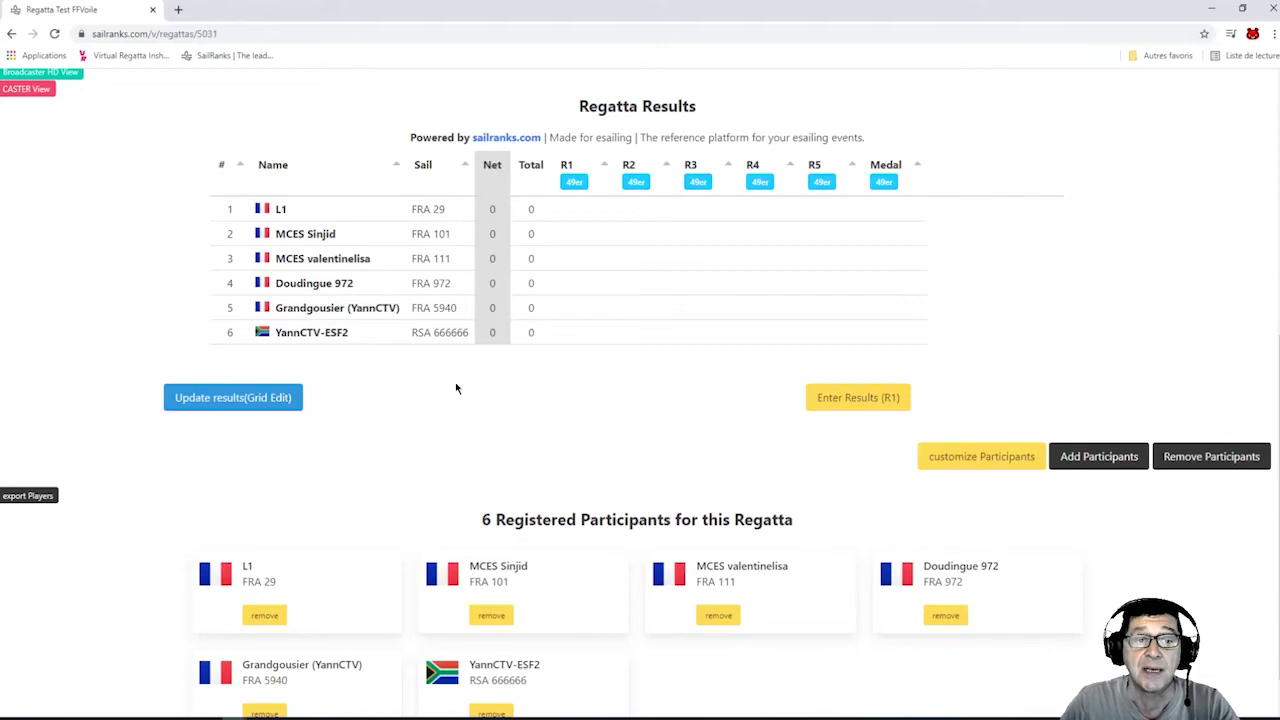
scroll(420, 398, up, 2)
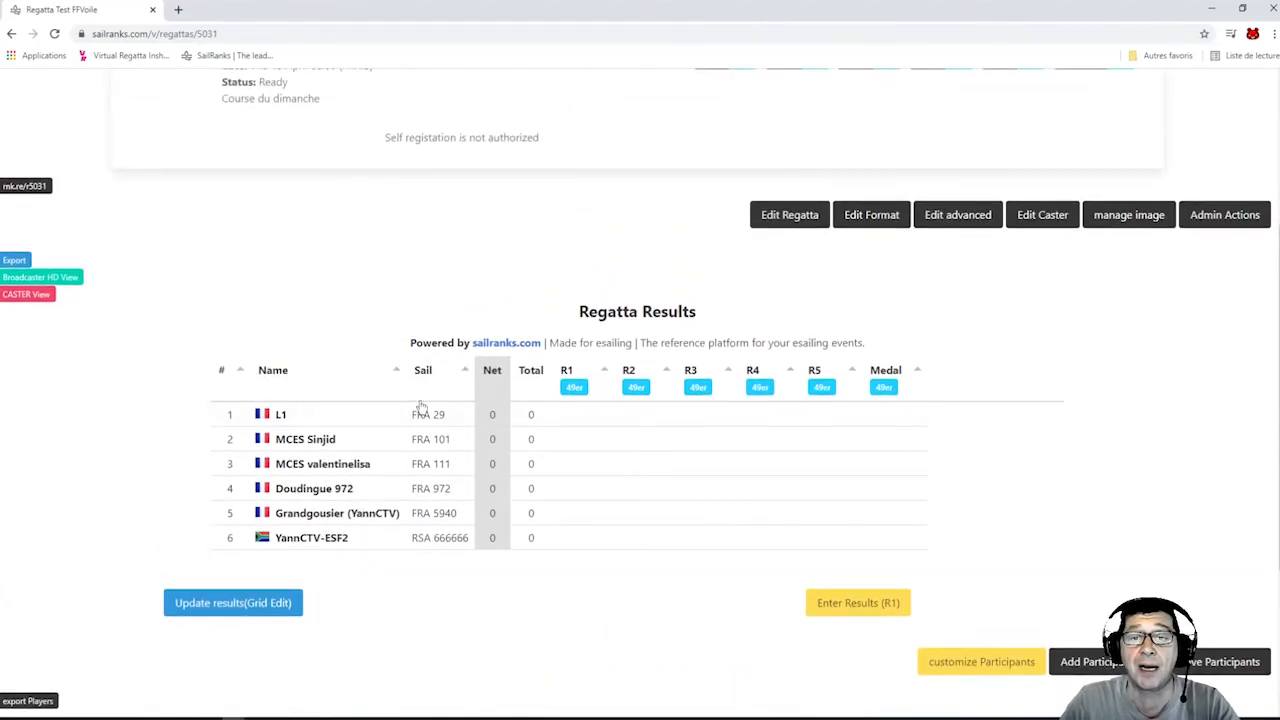
scroll(432, 358, down, 2)
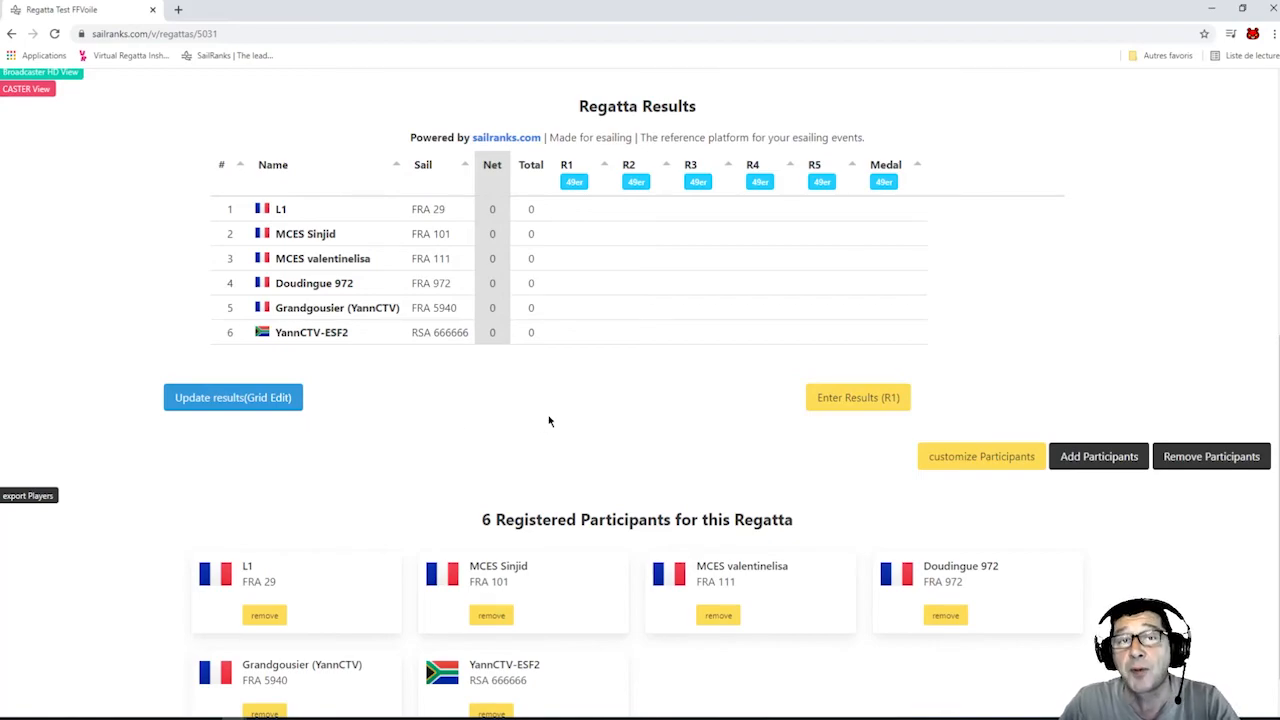
click(1195, 466)
scroll(740, 466, down, 2)
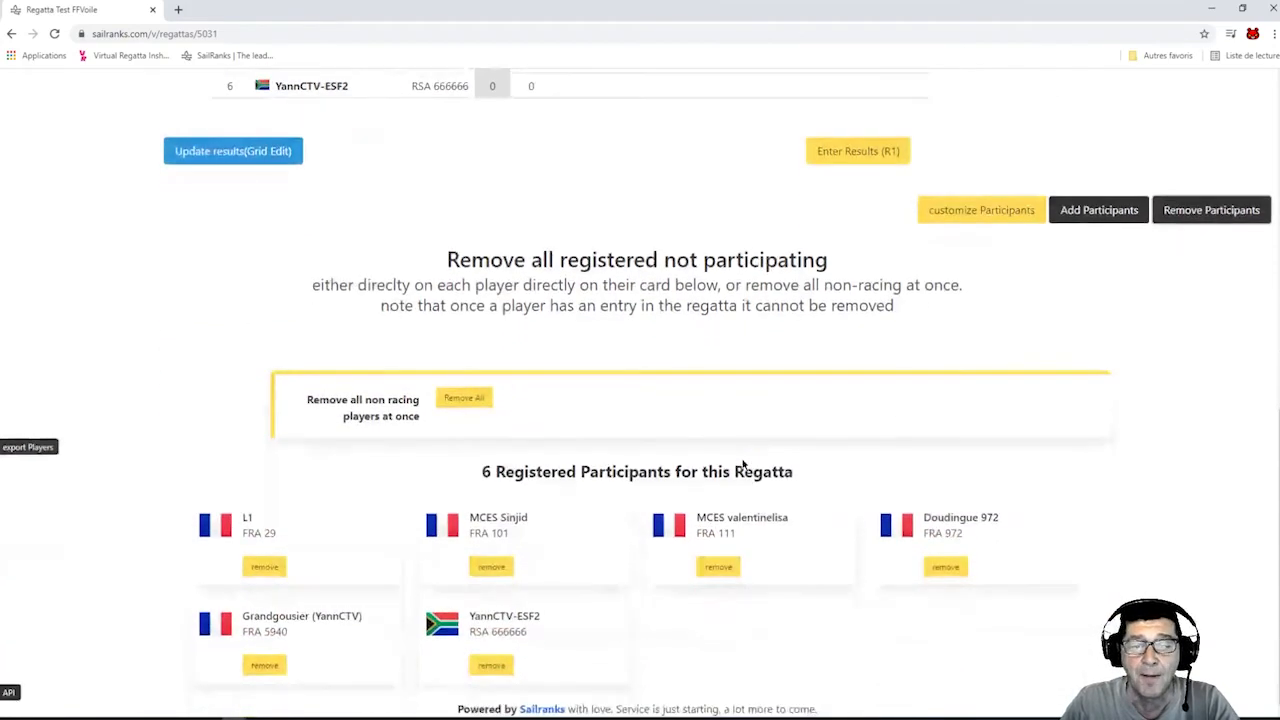
click(948, 568)
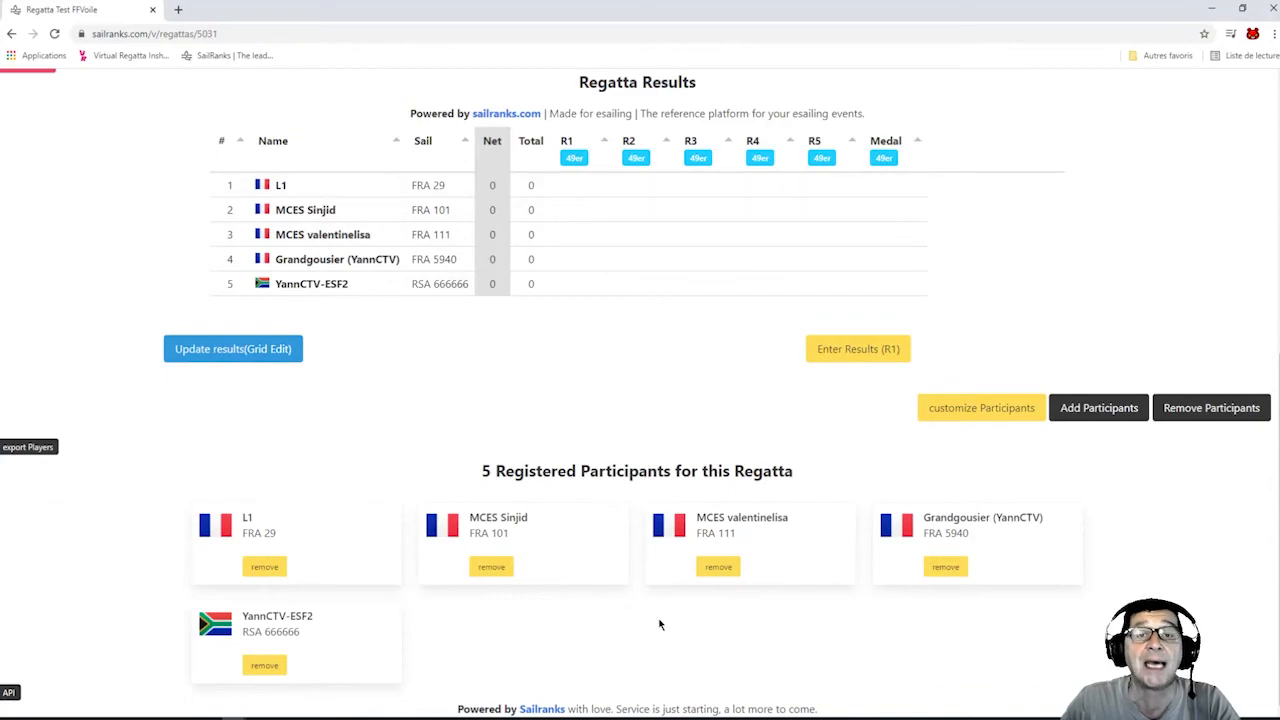
scroll(752, 610, up, 4)
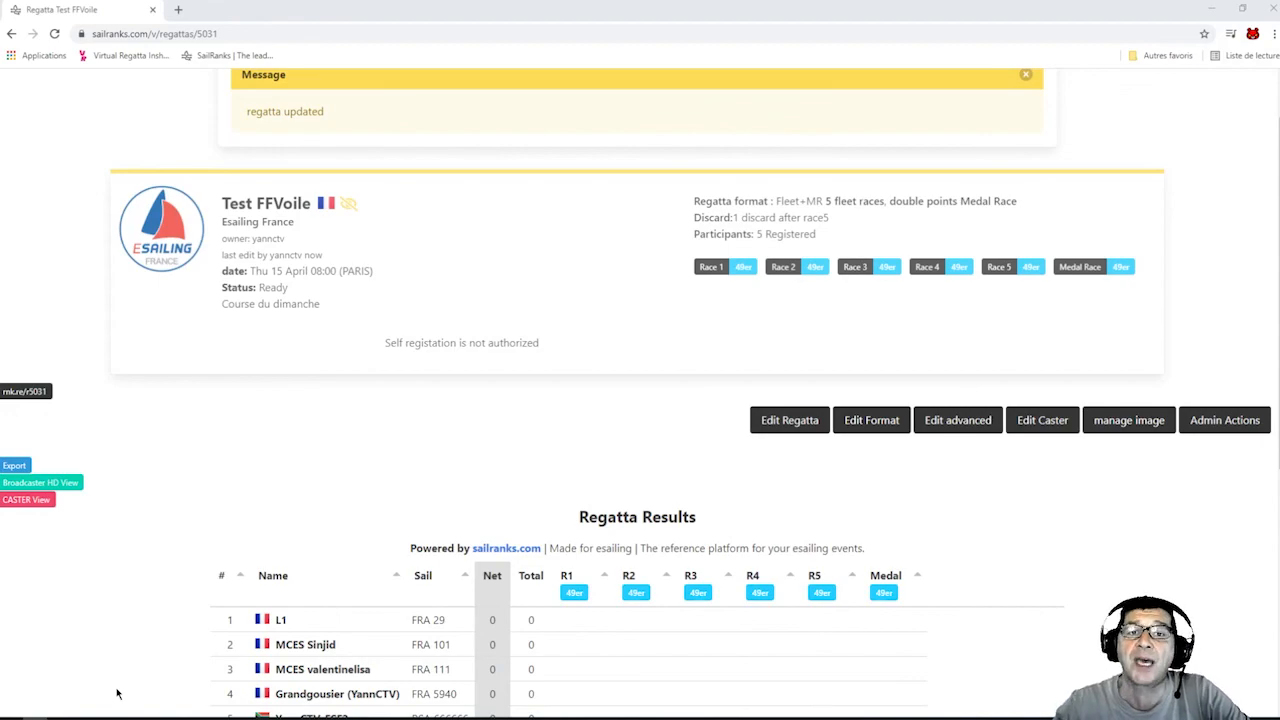
scroll(200, 650, down, 3)
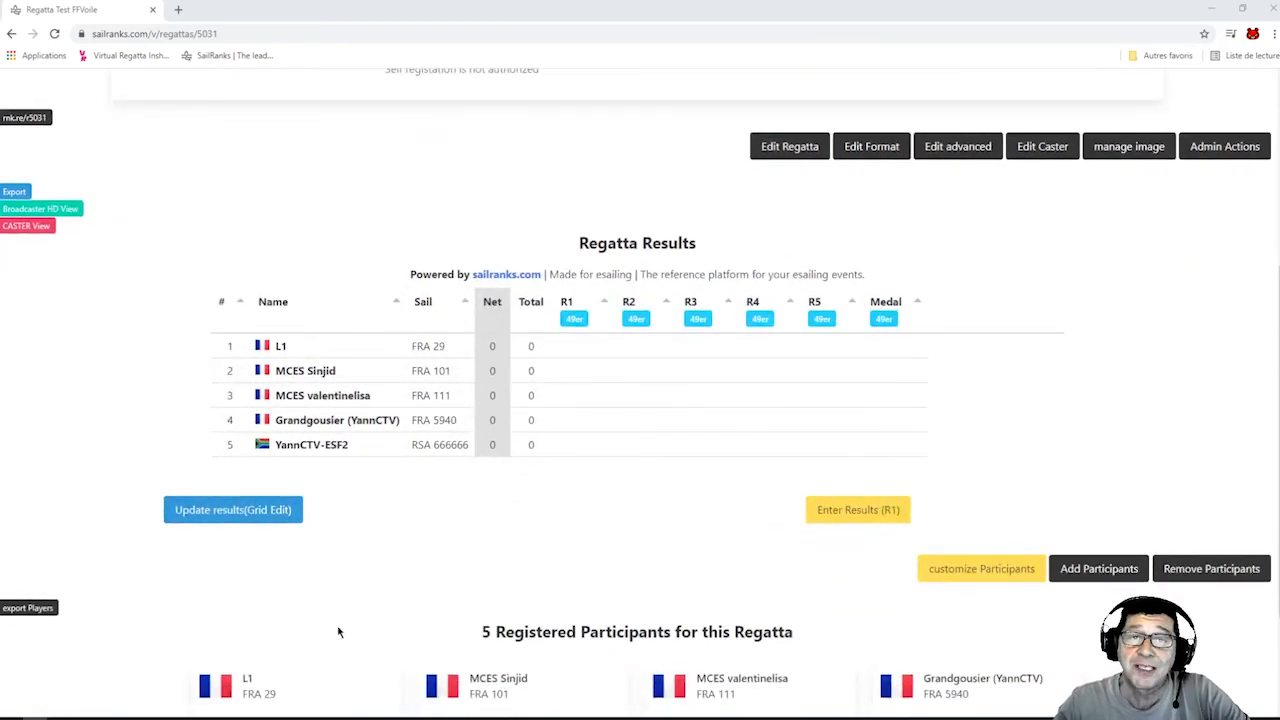